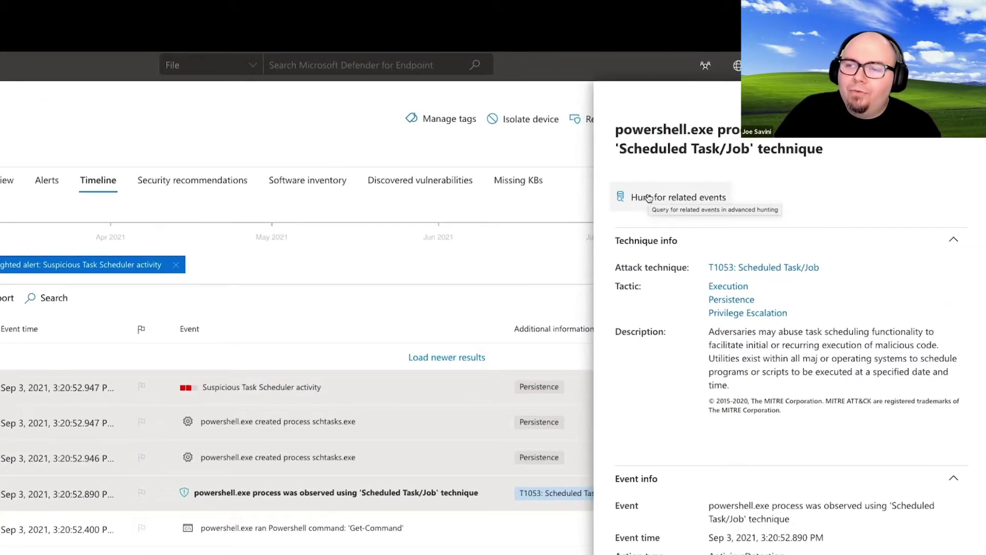
# Hunt for related events to open a query of device events 30 minutes around the selected event.
pyautogui.click(649, 198)
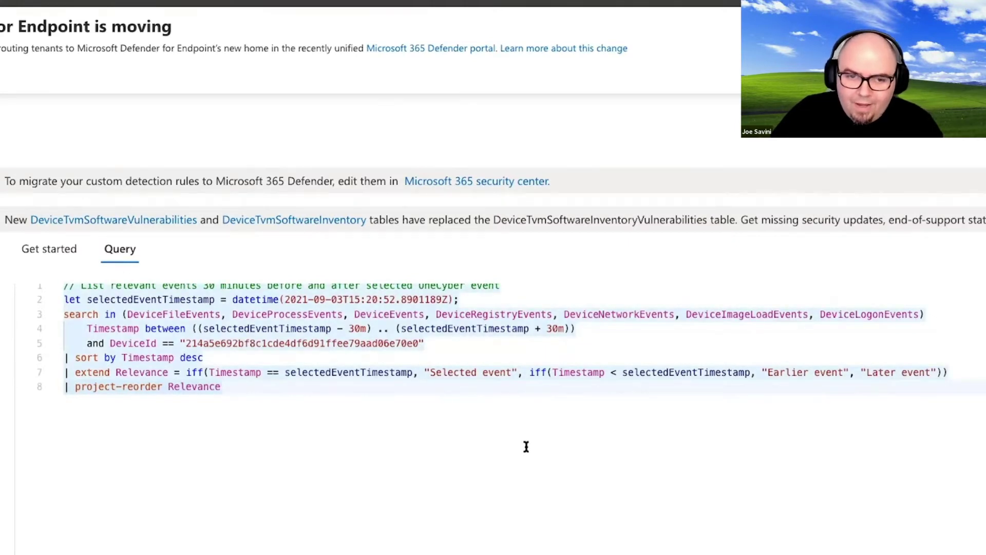
# Select all eight lines of the pre-filled related-events query and delete them.
pyautogui.click(216, 372)
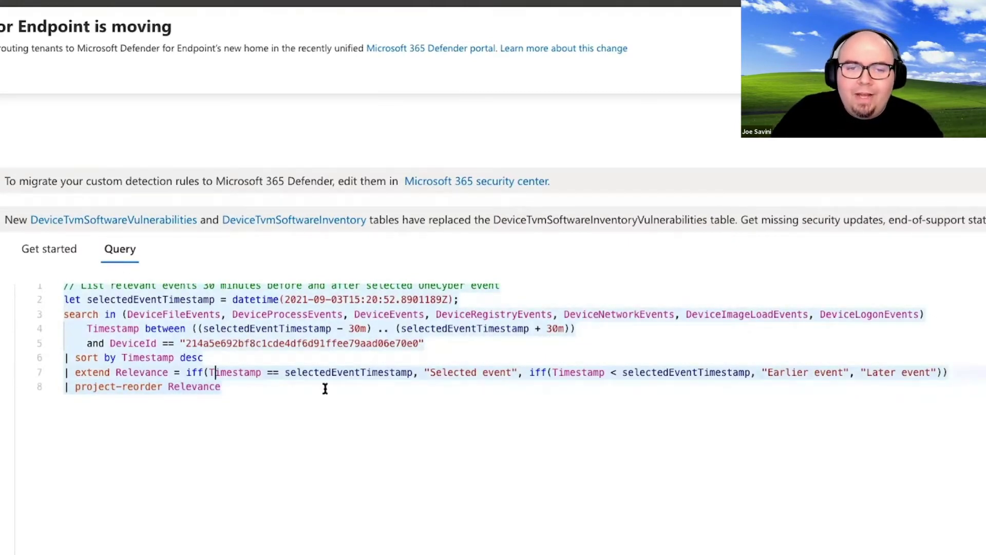
pyautogui.click(303, 389)
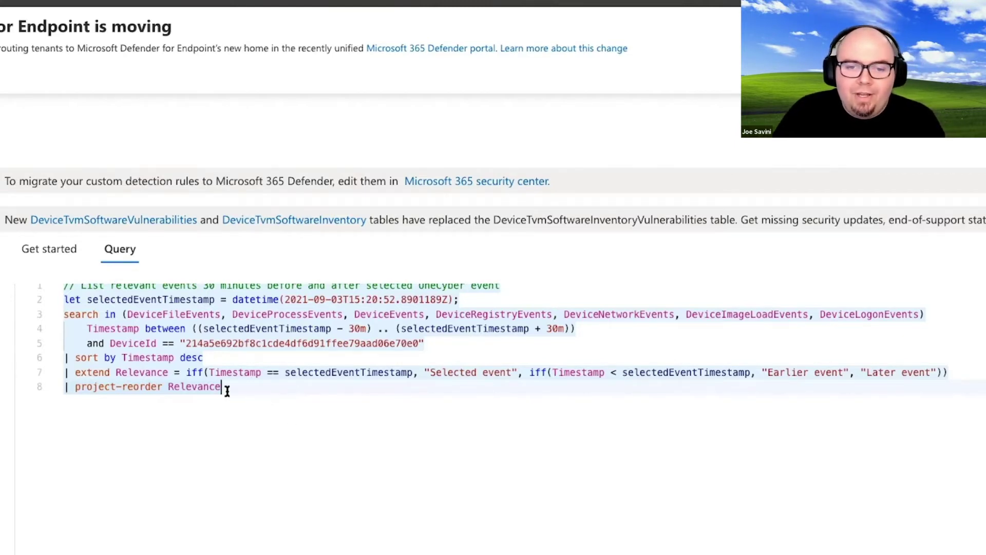
pyautogui.moveTo(222, 388); pyautogui.dragTo(26, 287)
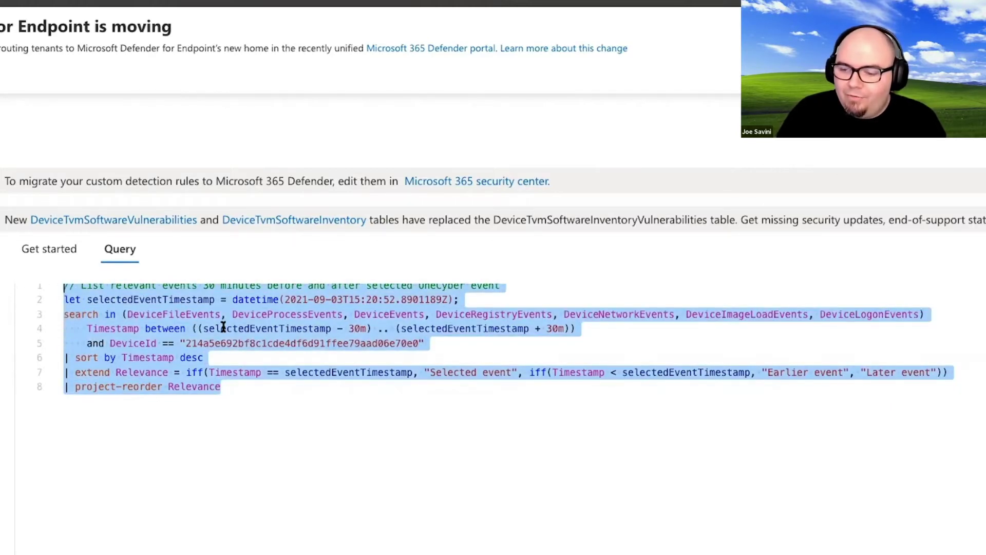
pyautogui.press('BackSpace')
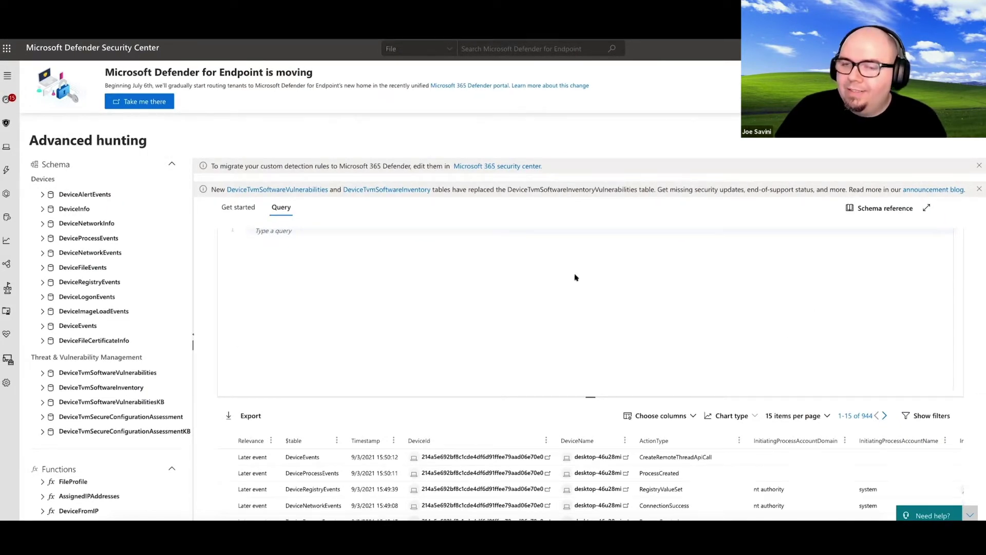
# Paste and run the DeviceProcessEvents query filtered to DeviceName desktop-46u28mi, dismissing the migration notice.
pyautogui.write('DeviceProcessEvents | where DeviceName == "desktop-46u28mi"')
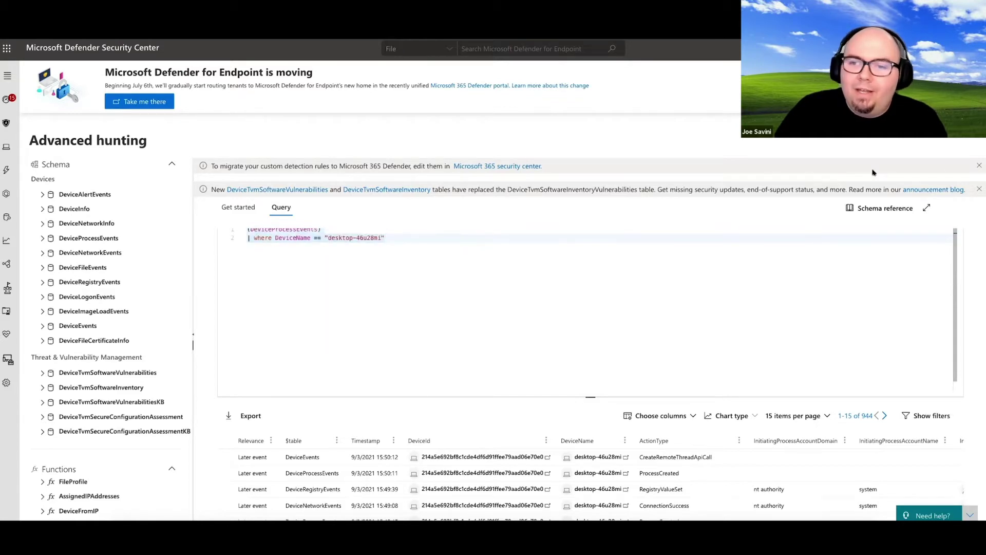
pyautogui.click(979, 167)
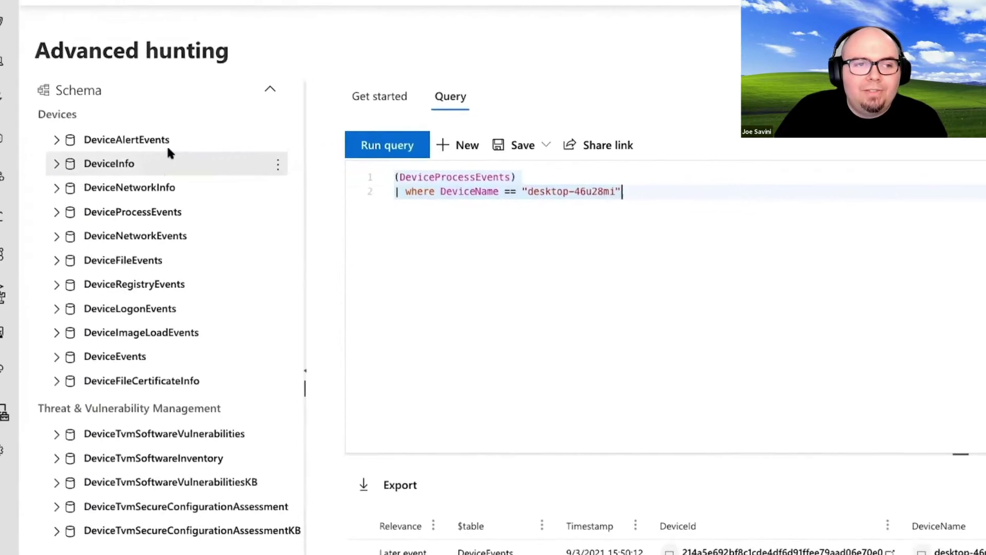
pyautogui.scroll(-1, 219, 258)
pyautogui.scroll(1, 219, 258)
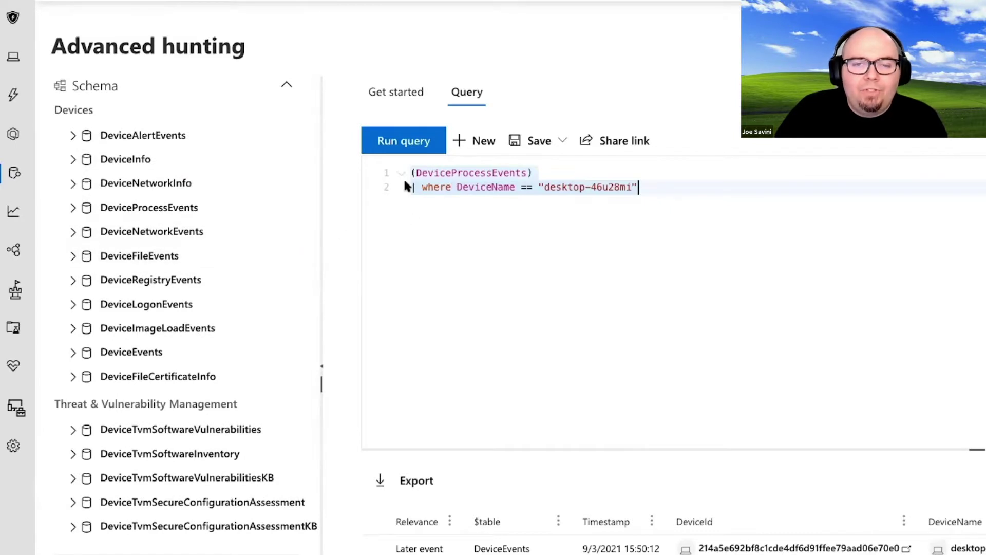
pyautogui.click(407, 142)
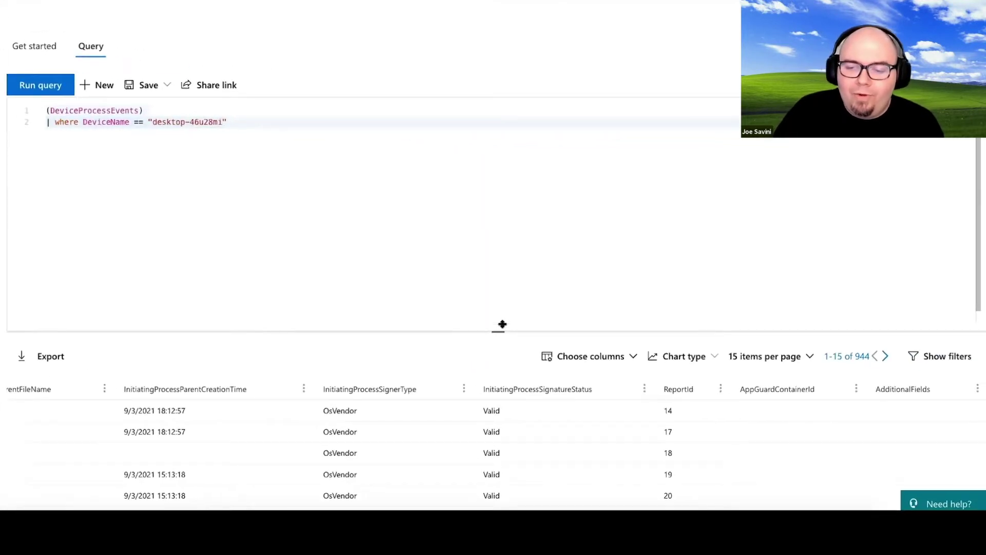
# Enlarge the results area and browse the desktop-46u28mi process-event columns.
pyautogui.moveTo(502, 324); pyautogui.dragTo(502, 214)
pyautogui.hscroll(-5, 317, 347)
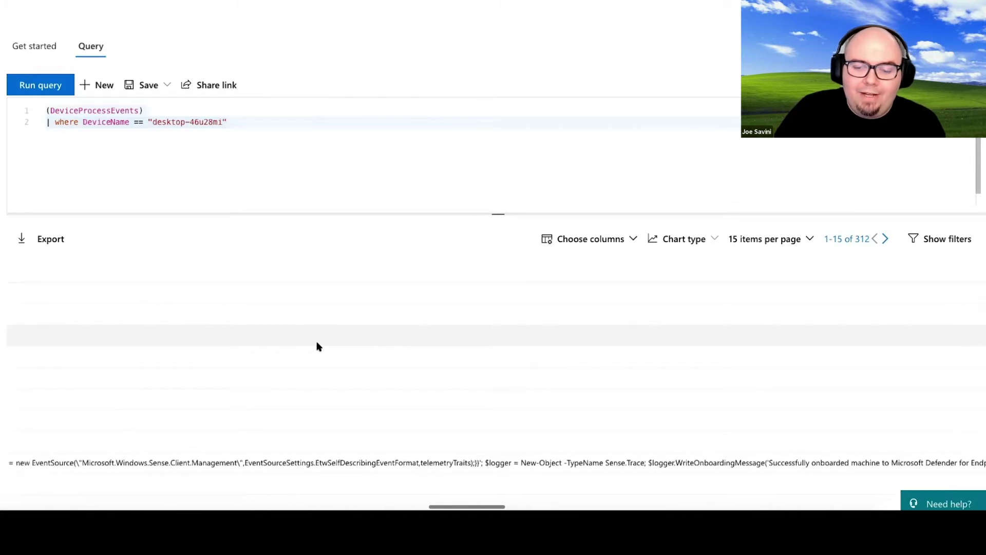
pyautogui.hscroll(-10, 218, 501)
pyautogui.moveTo(144, 497); pyautogui.dragTo(25, 492)
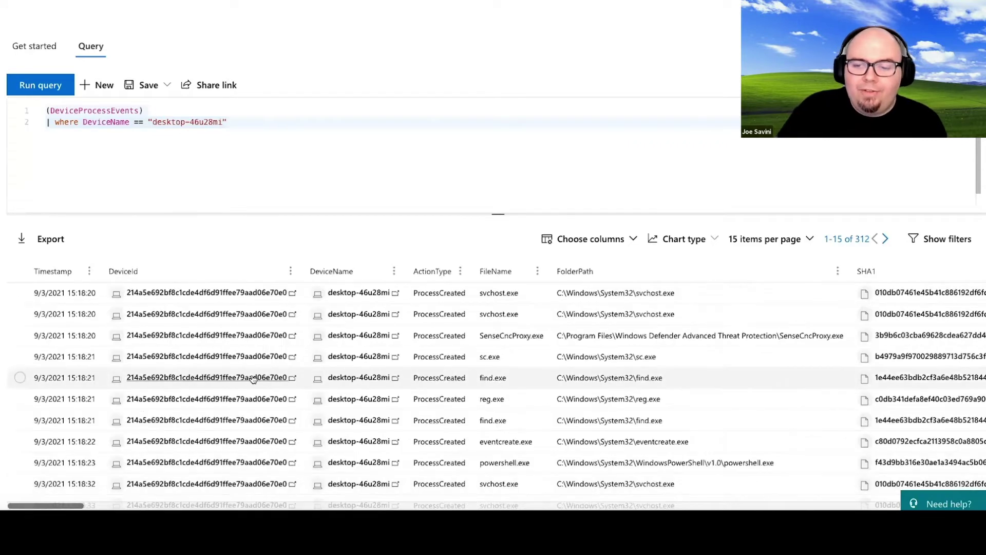
pyautogui.scroll(-1, 261, 361)
pyautogui.scroll(-1, 261, 362)
pyautogui.scroll(3, 261, 360)
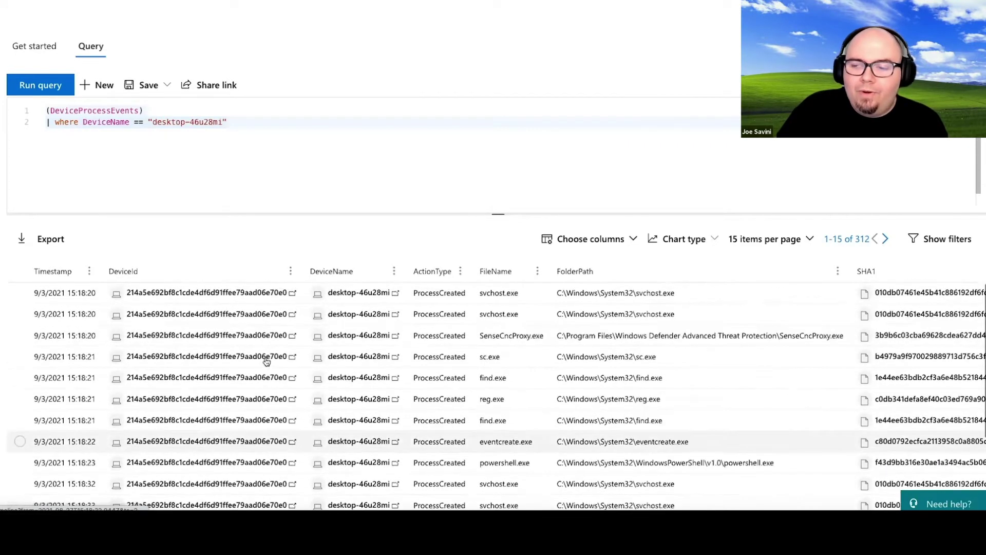
# Show 50 results per page (1-50 of 312) and scroll through the ProcessCreated events.
pyautogui.click(786, 242)
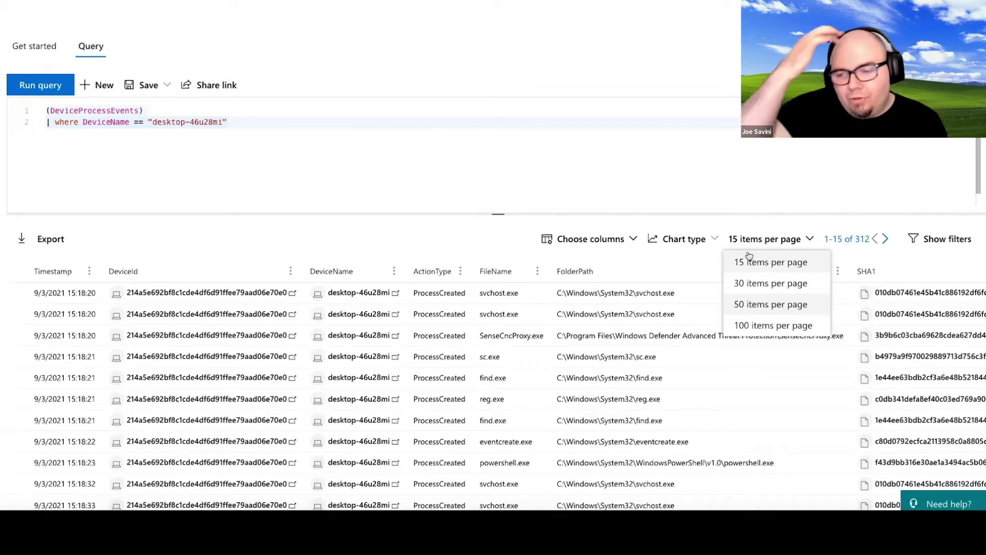
pyautogui.press('Return')
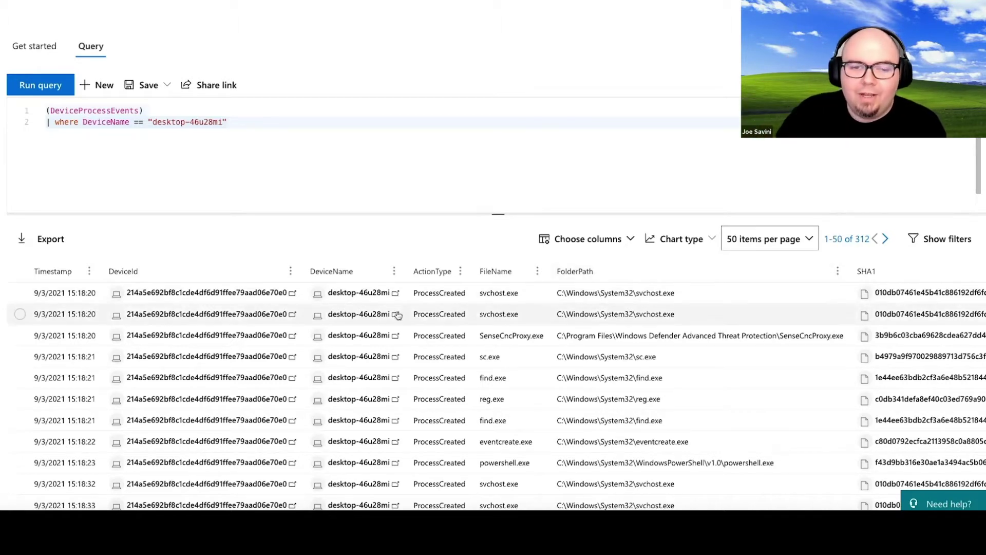
pyautogui.scroll(-5, 370, 314)
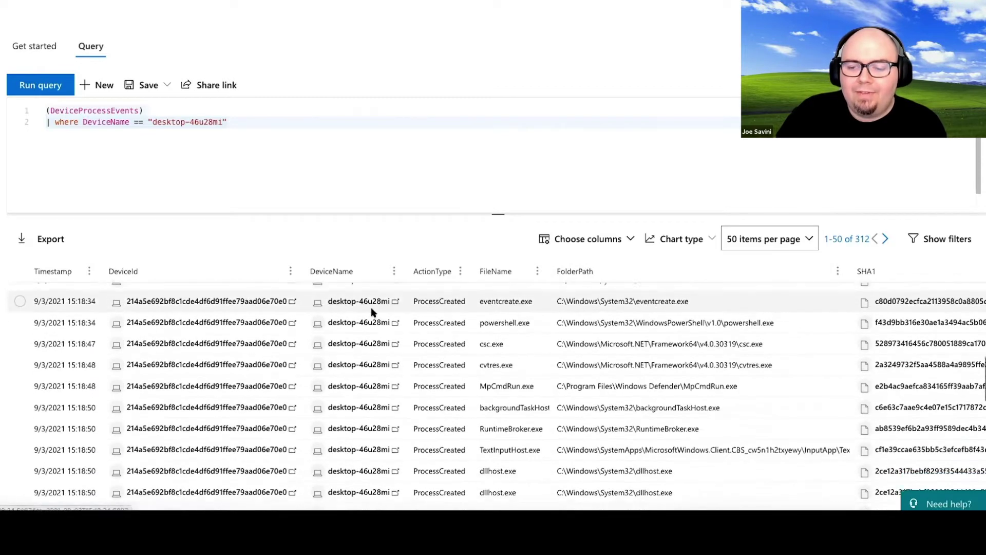
pyautogui.scroll(-3, 375, 314)
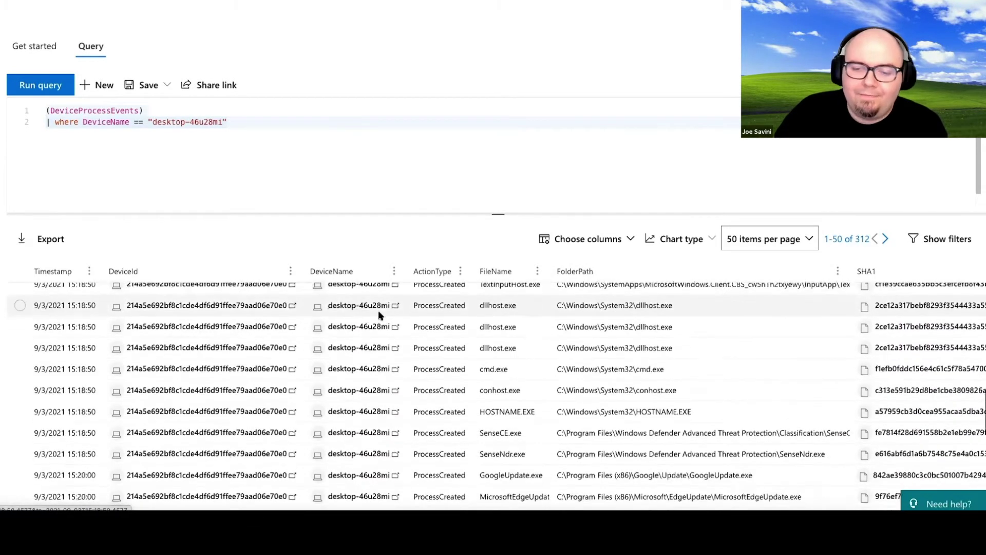
pyautogui.scroll(6, 379, 315)
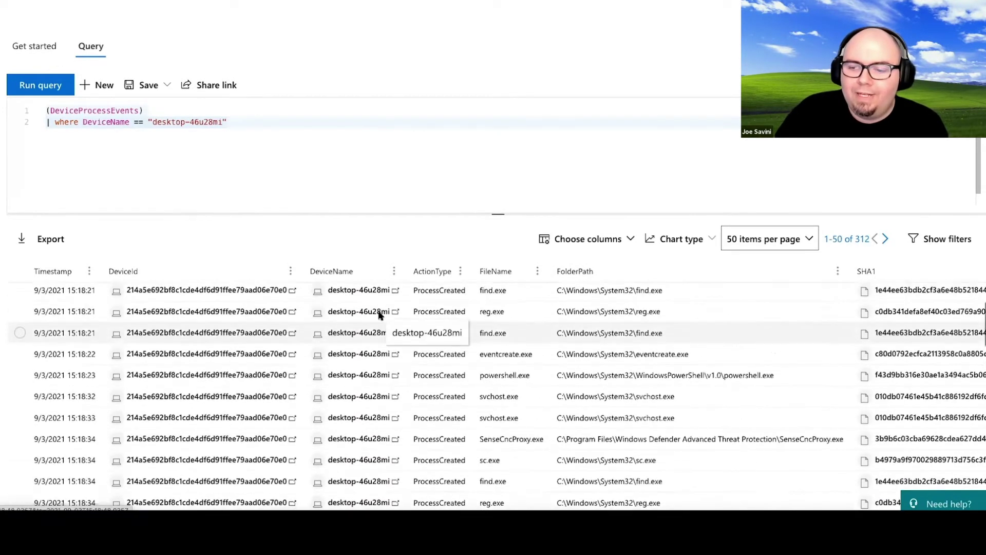
pyautogui.scroll(2, 377, 315)
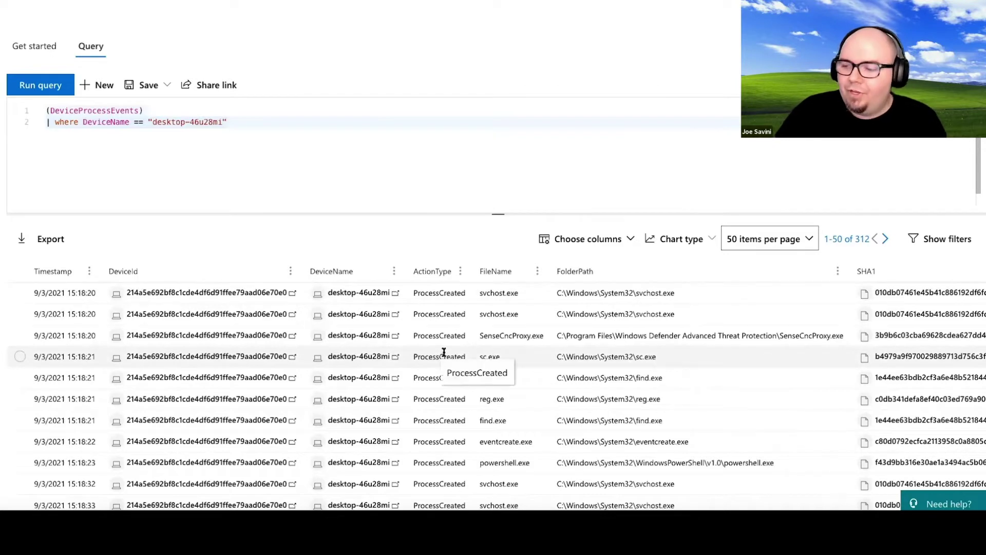
pyautogui.scroll(-1, 444, 352)
pyautogui.scroll(-5, 444, 352)
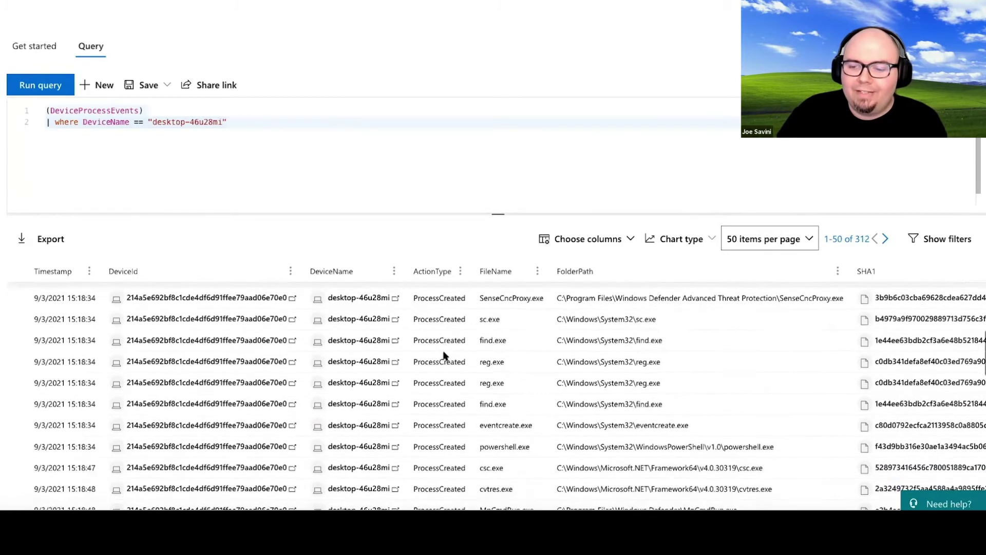
pyautogui.scroll(-1, 444, 353)
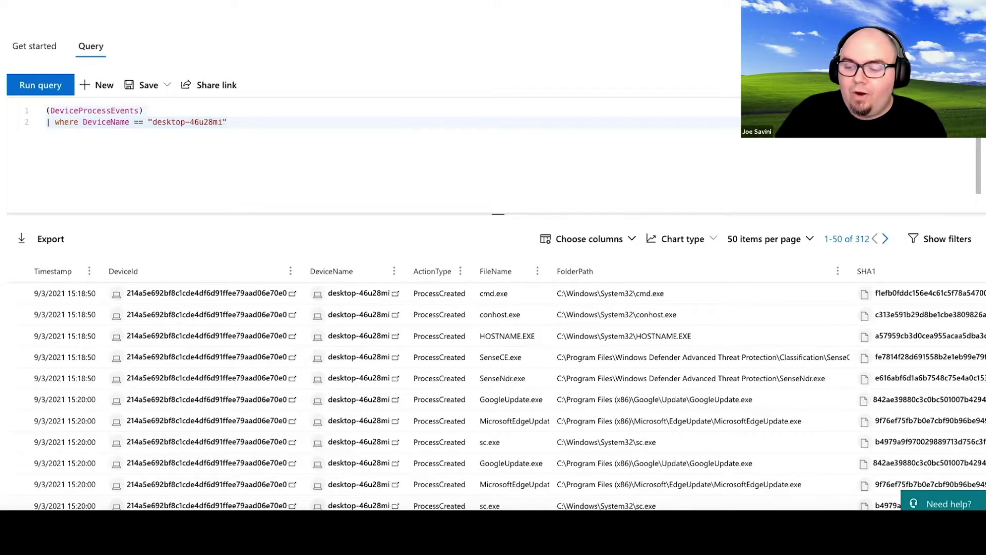
# Replace the query with a ProcessCommandLine contains " -e" filter and rerun it.
pyautogui.hotkey('ctrl', 'a')
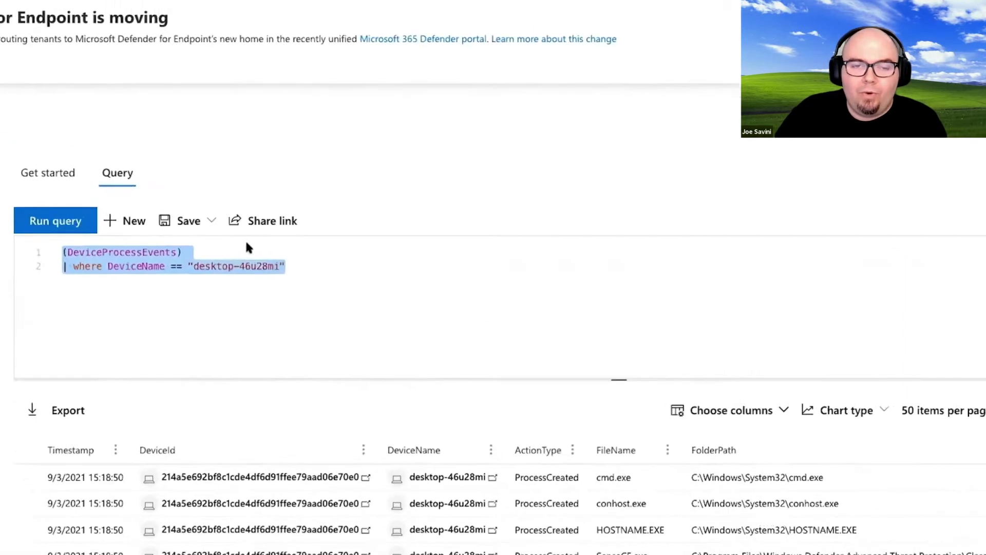
pyautogui.write('search in (DeviceProcessEvents) DeviceId == "214a5e692bf8c1cde4df6d91ffee79aad06e70e0" | where ProcessCommandLine contains " -e"')
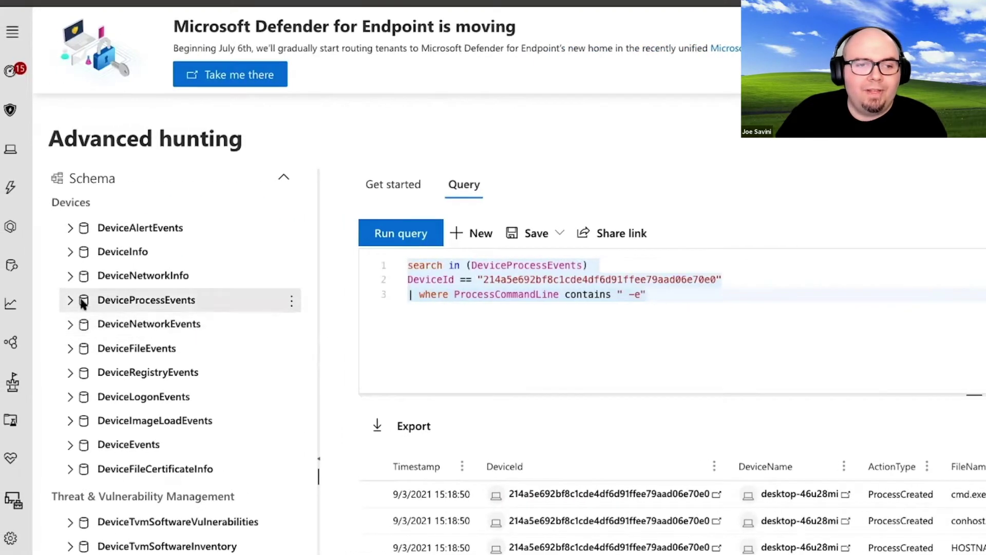
pyautogui.click(70, 301)
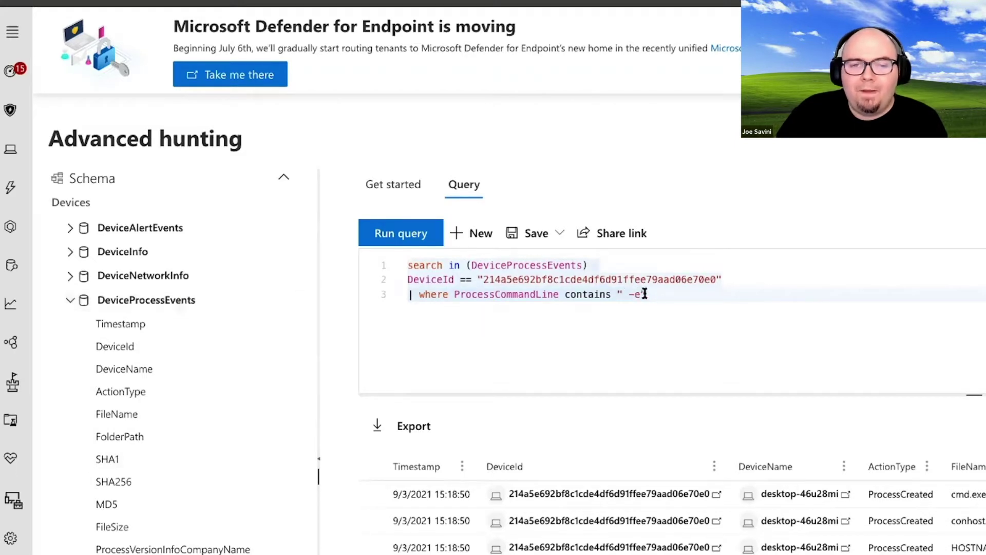
pyautogui.click(403, 232)
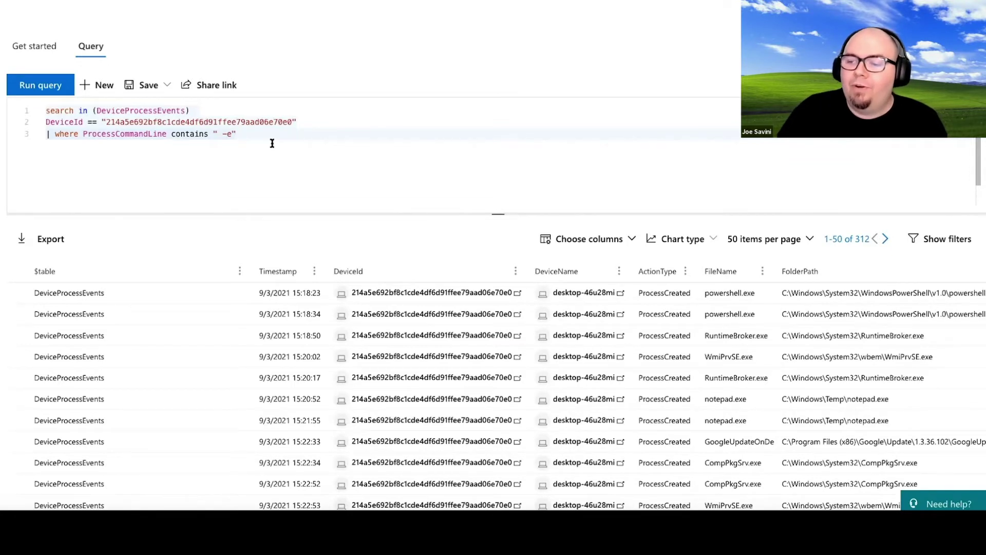
# Inspect the 15:20:52 notepad.exe record's encoded command line, then close its details.
pyautogui.click(663, 398)
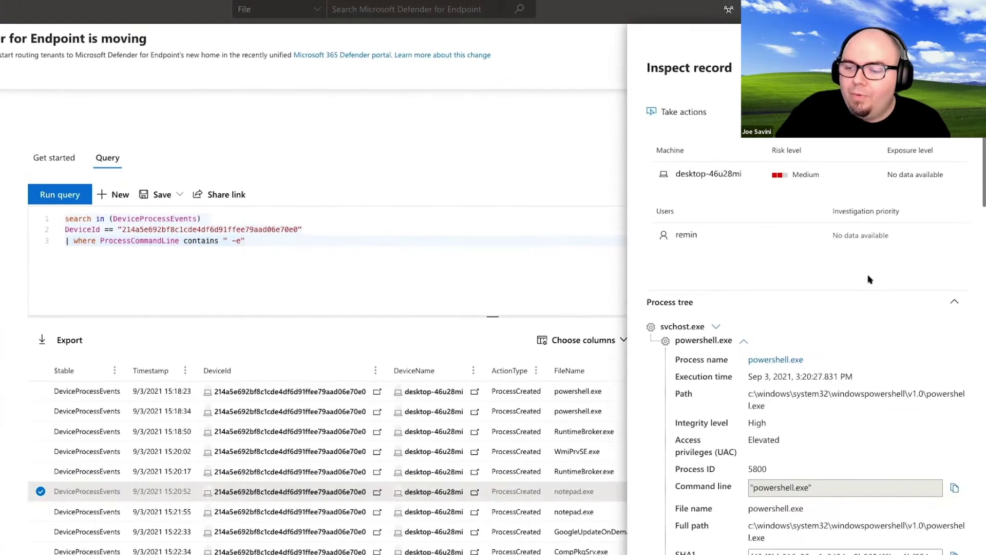
pyautogui.scroll(-3, 868, 280)
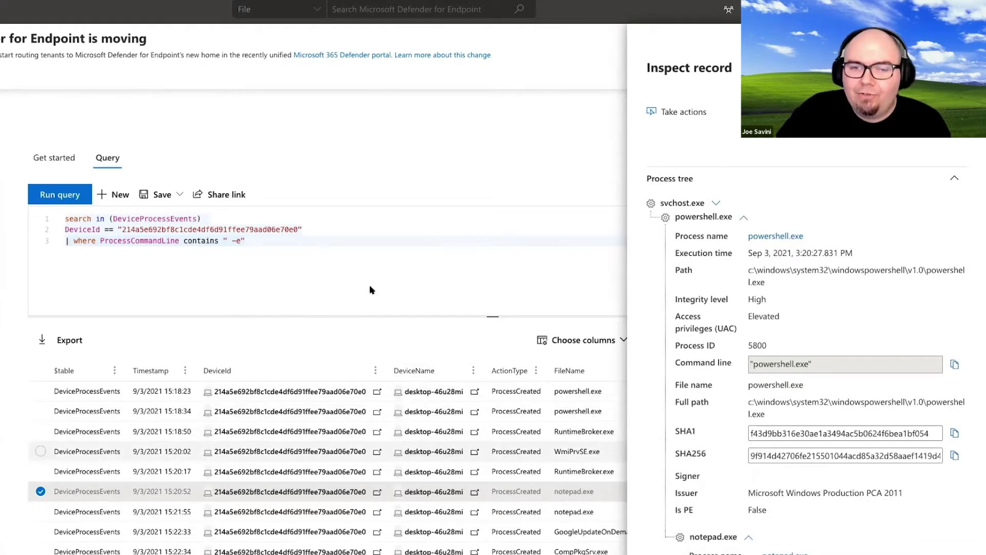
pyautogui.scroll(-1, 867, 323)
pyautogui.scroll(-4, 865, 323)
pyautogui.scroll(-1, 822, 420)
pyautogui.scroll(2, 821, 419)
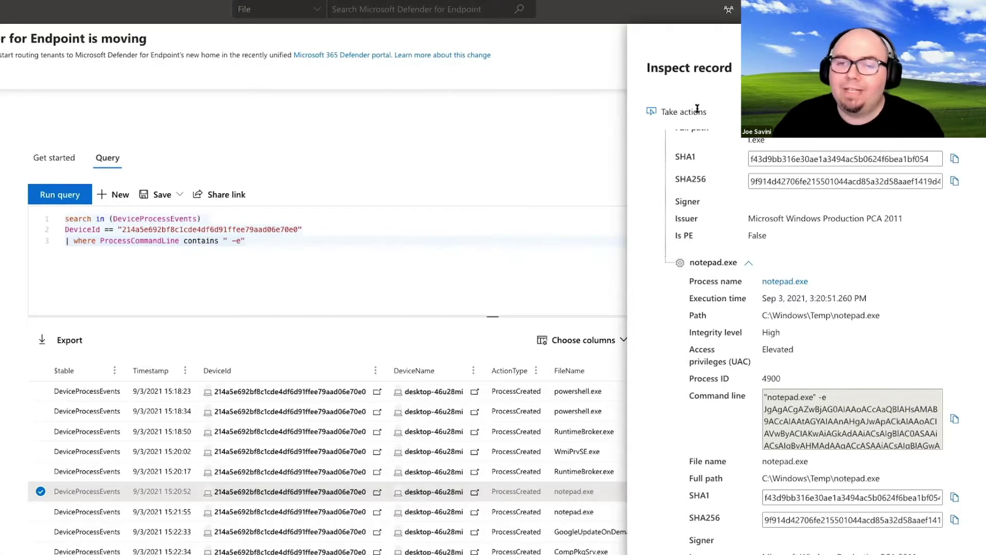
pyautogui.click(968, 40)
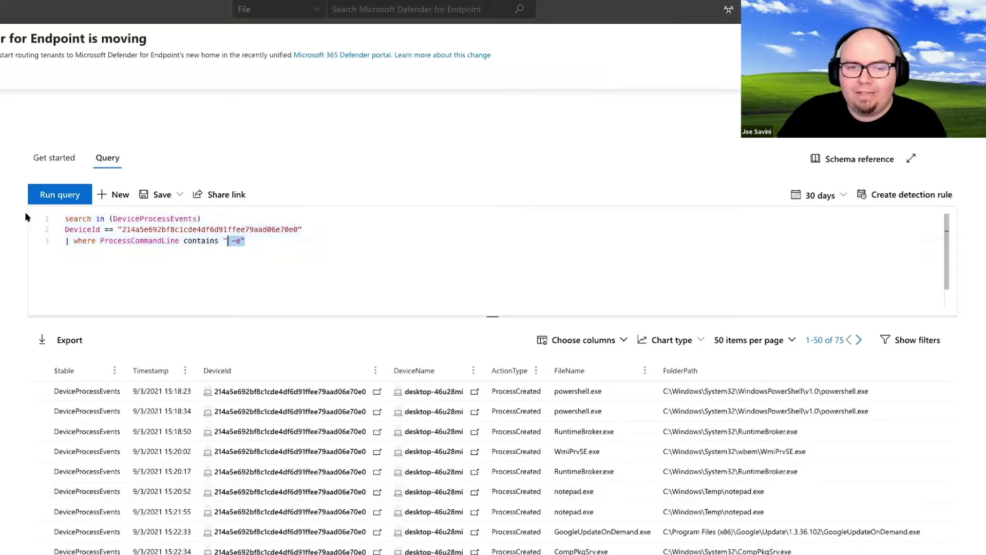
# Change the command-line filter to "==" and run it, then paste a query excluding FileName containing "sense".
pyautogui.moveTo(284, 244); pyautogui.dragTo(15, 213)
pyautogui.click(206, 255)
pyautogui.press('BackSpace')
pyautogui.press('BackSpace')
pyautogui.press('BackSpace')
pyautogui.press('BackSpace')
pyautogui.write('=="')
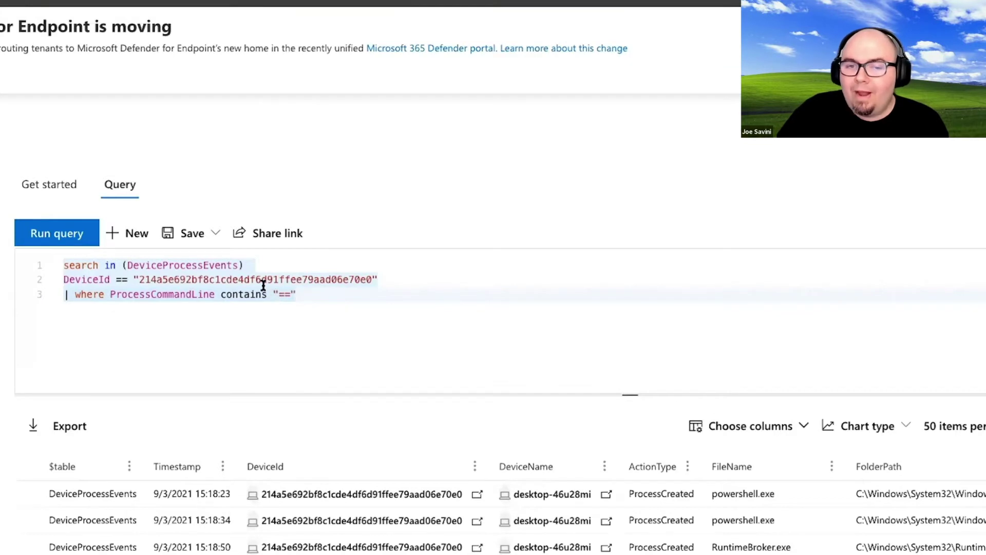
pyautogui.click(77, 233)
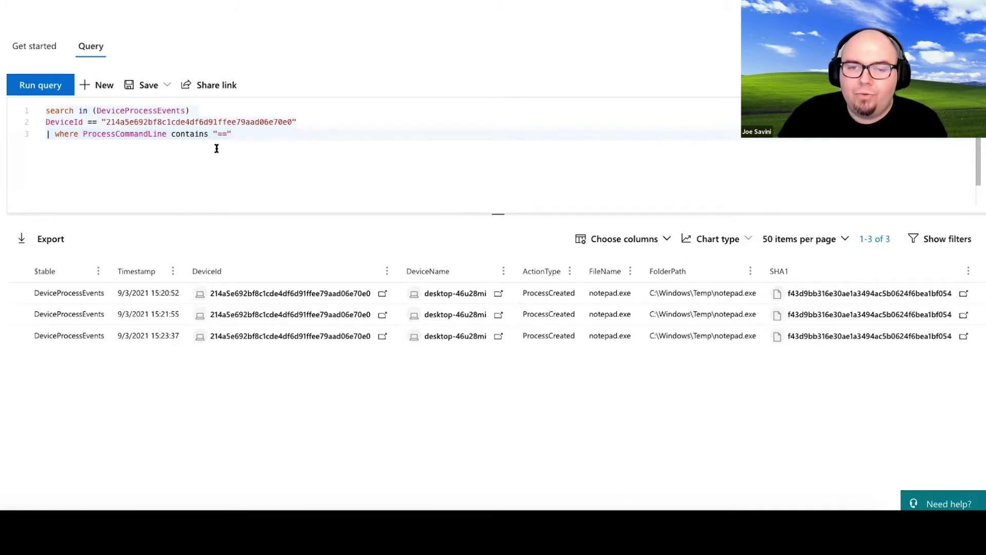
pyautogui.hotkey('ctrl', 'a')
pyautogui.write('(DeviceProcessEvents) | where ProcessCommandLine contains "==" | where FileName !contains ("sense")')
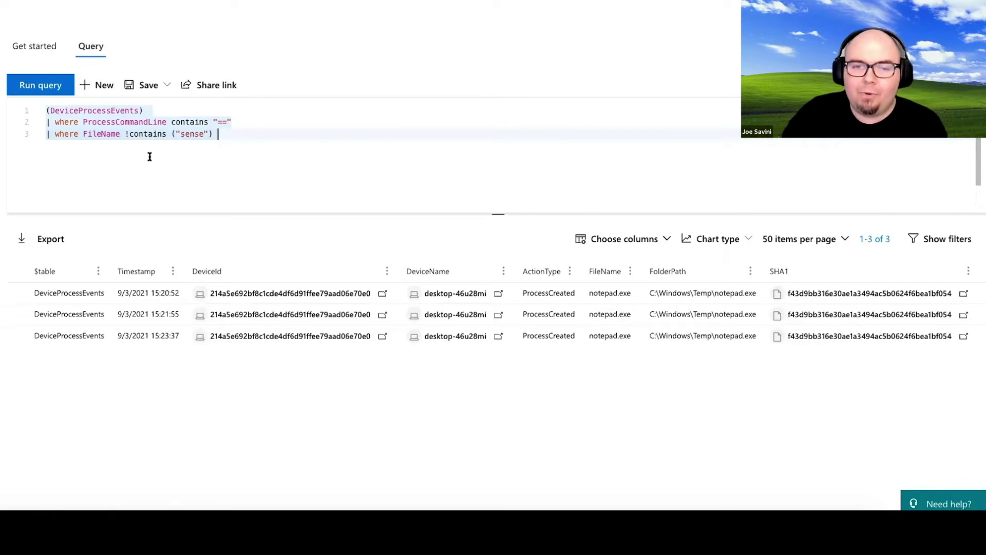
# Run the broadened query, review the 18 "==" results, and inspect the 9/2 notepad.exe event.
pyautogui.click(47, 86)
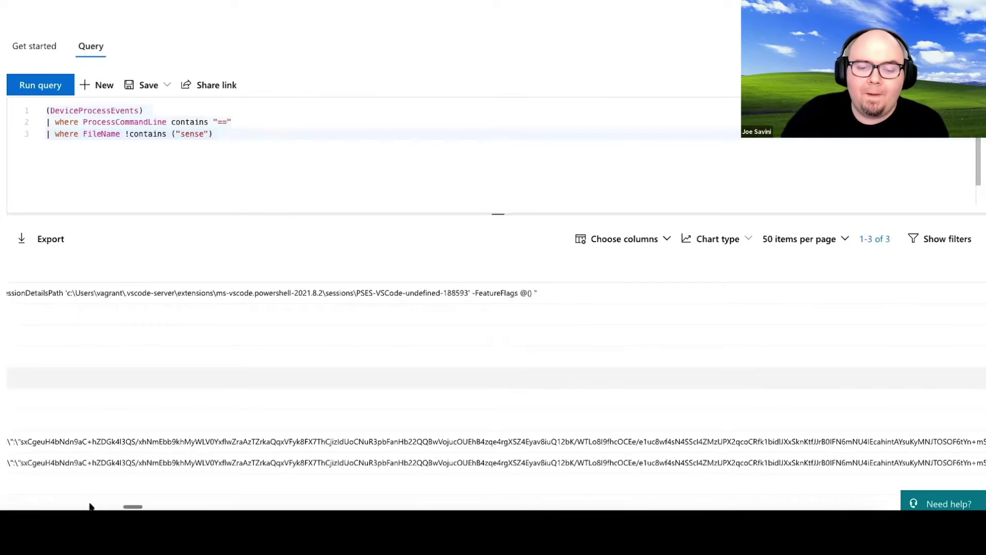
pyautogui.hscroll(-2, 134, 500)
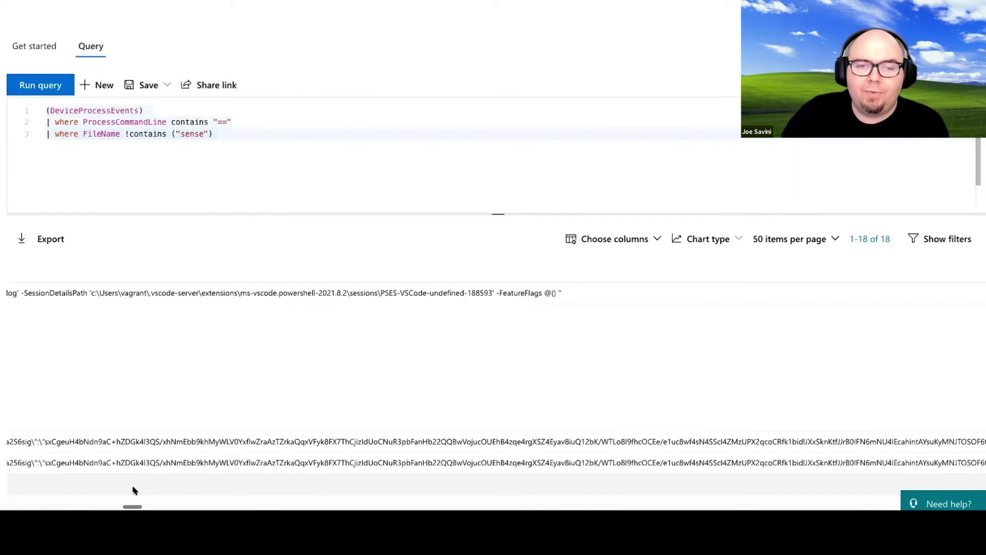
pyautogui.hscroll(-1, 132, 480)
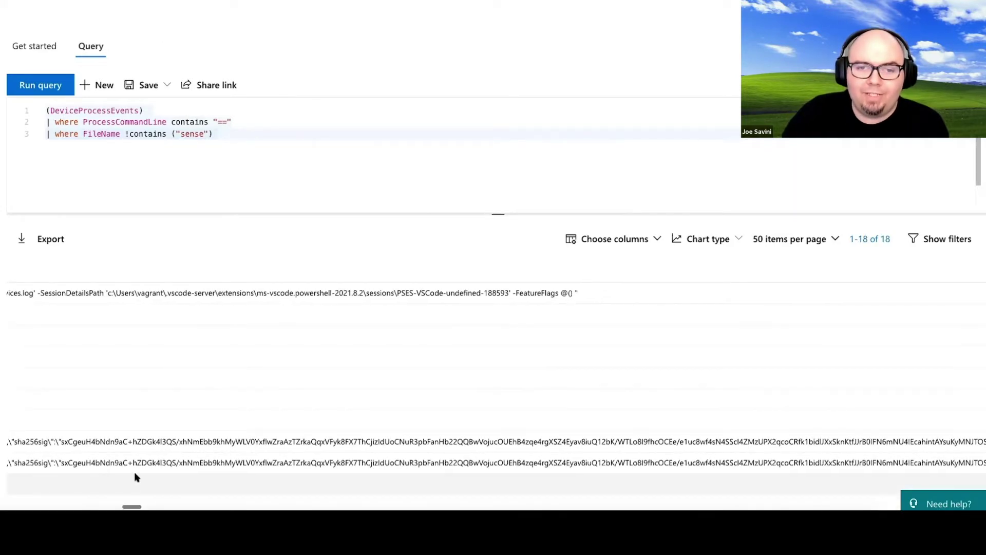
pyautogui.hscroll(-5, 128, 502)
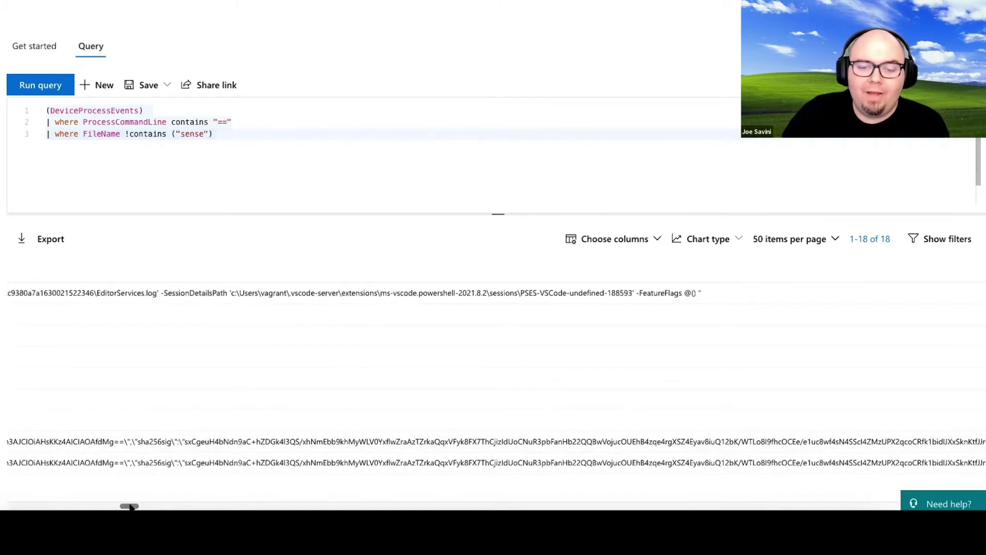
pyautogui.hscroll(-3, 17, 502)
pyautogui.hscroll(-10, 17, 502)
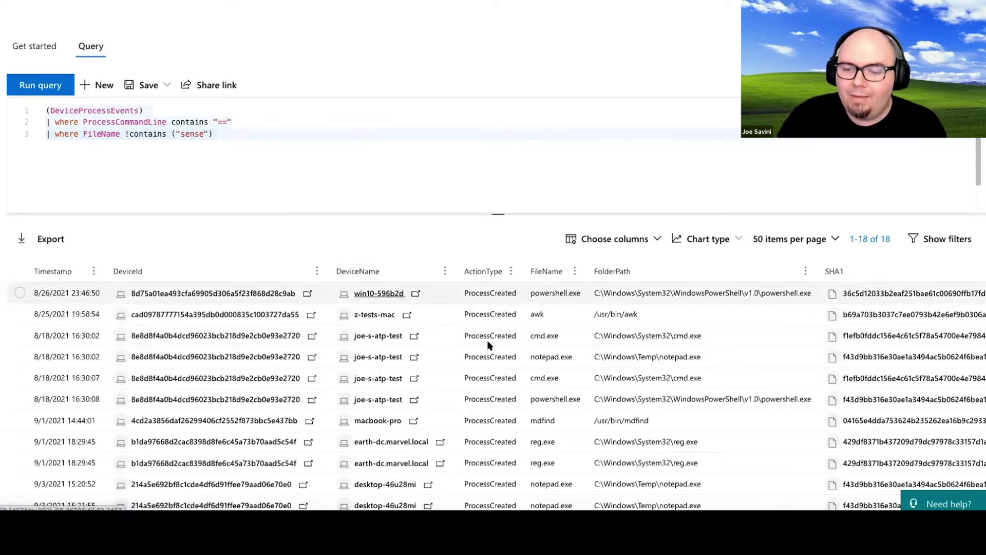
pyautogui.scroll(-1, 671, 380)
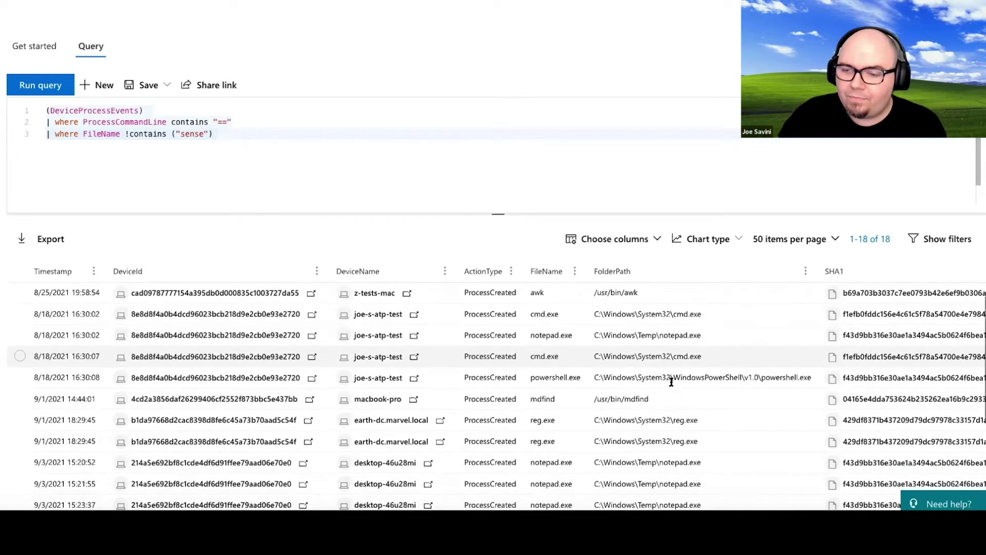
pyautogui.scroll(1, 671, 381)
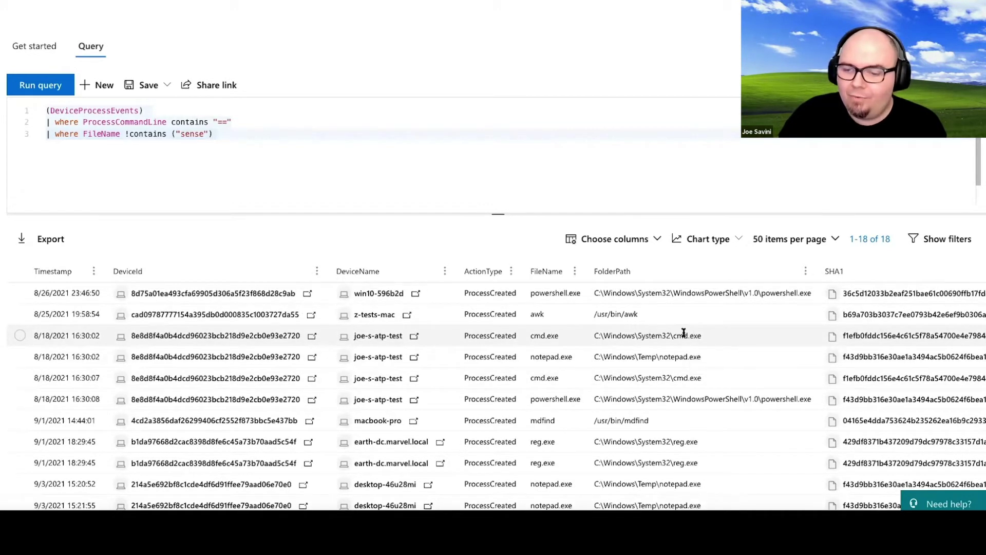
pyautogui.scroll(-3, 693, 464)
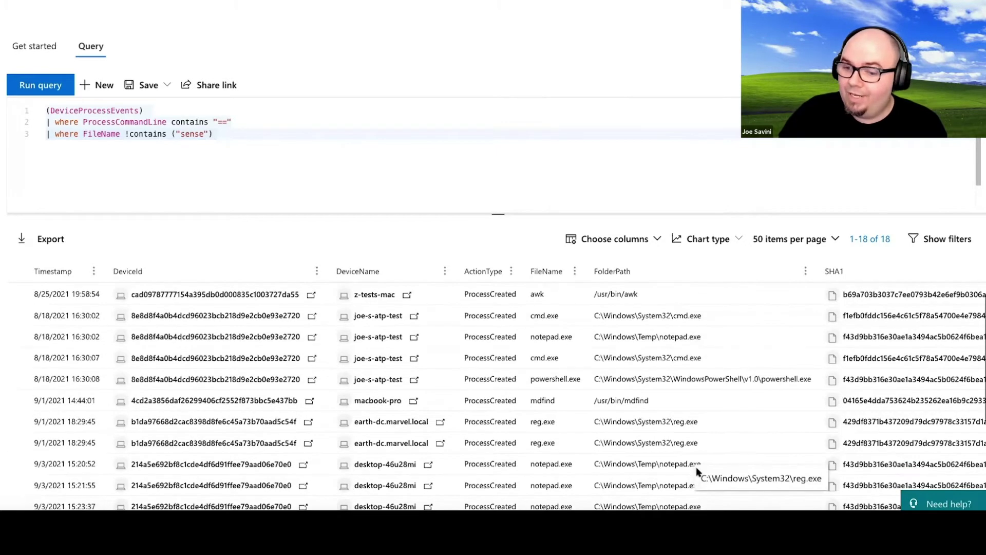
pyautogui.scroll(-4, 694, 464)
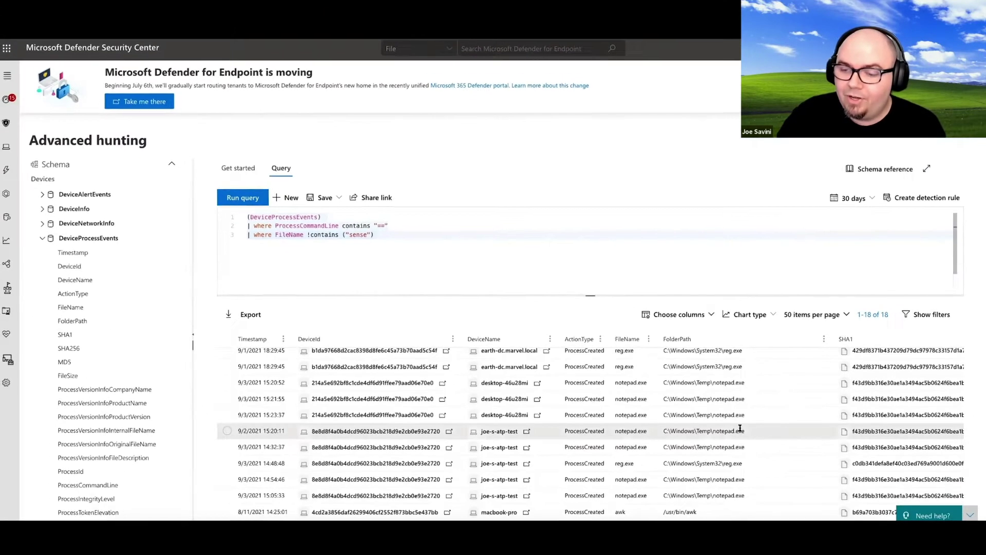
pyautogui.click(704, 392)
pyautogui.scroll(-15, 804, 347)
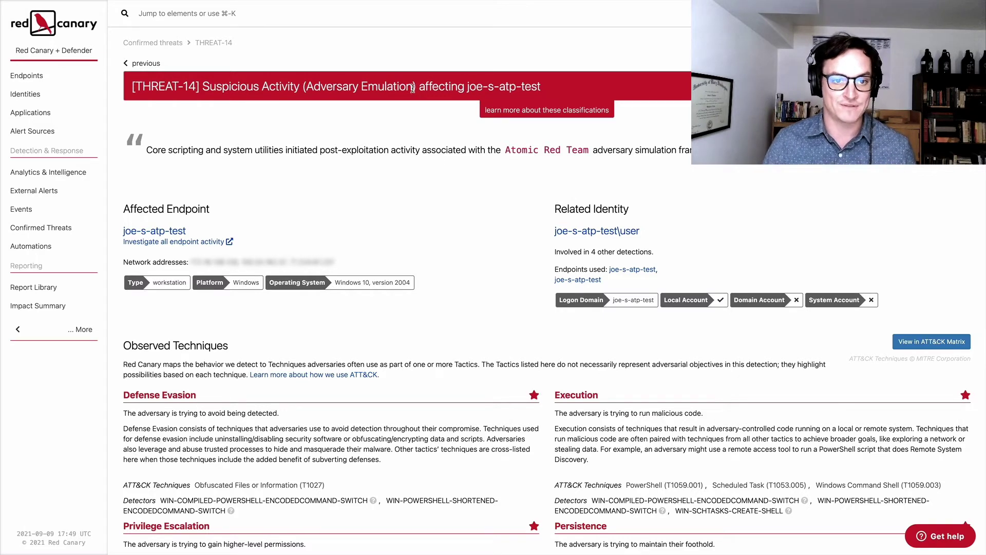
pyautogui.moveTo(504, 149); pyautogui.dragTo(573, 149)
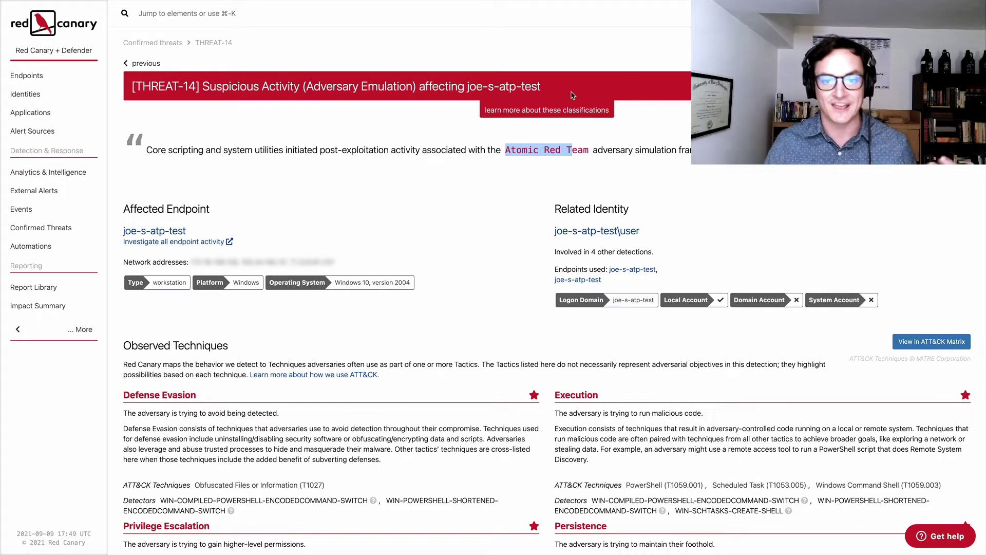
pyautogui.click(368, 145)
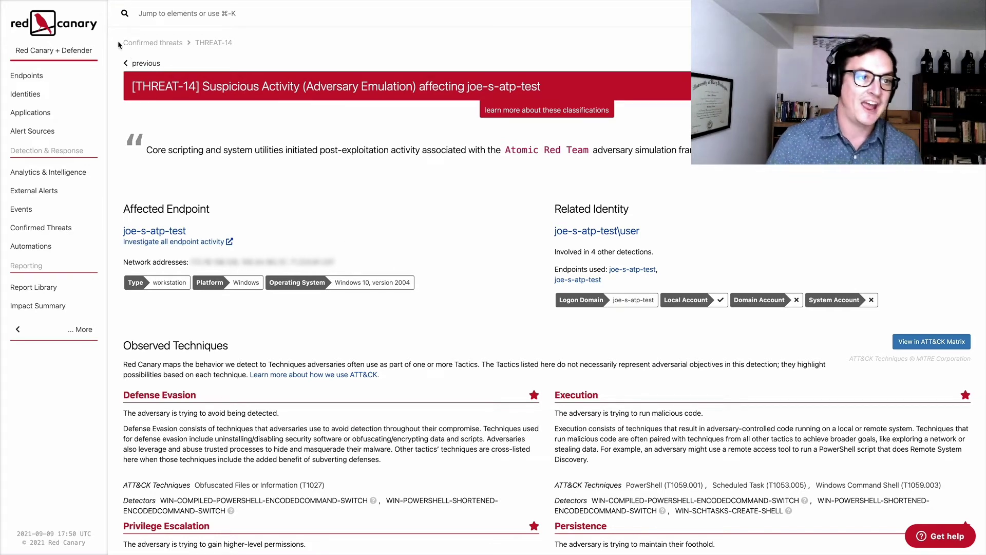
pyautogui.moveTo(122, 43); pyautogui.dragTo(184, 43)
pyautogui.click(404, 226)
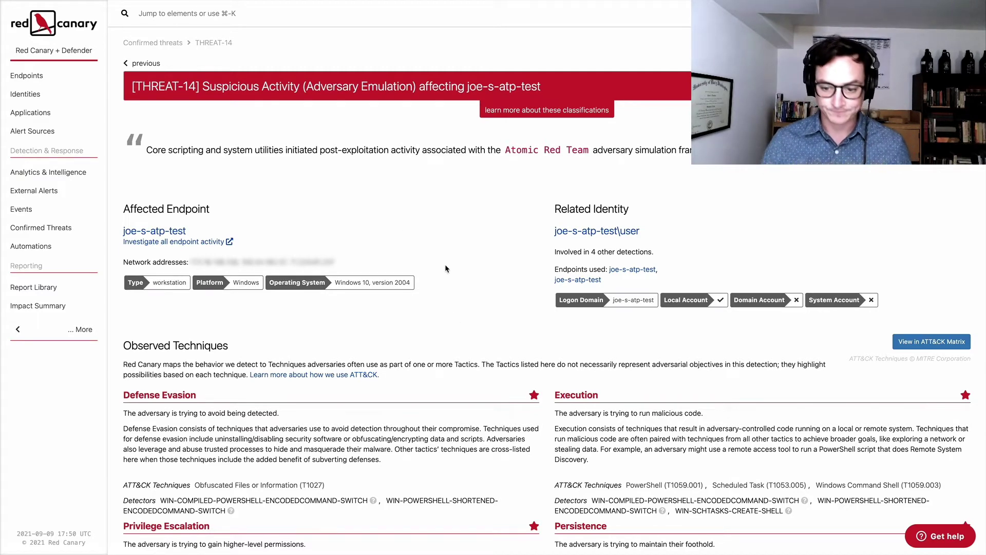
# Scroll to Observed Techniques and highlight Obfuscated Files or Information (T1027) under Defense Evasion.
pyautogui.scroll(-3, 445, 267)
pyautogui.scroll(-5, 445, 267)
pyautogui.scroll(-3, 444, 267)
pyautogui.scroll(1, 445, 264)
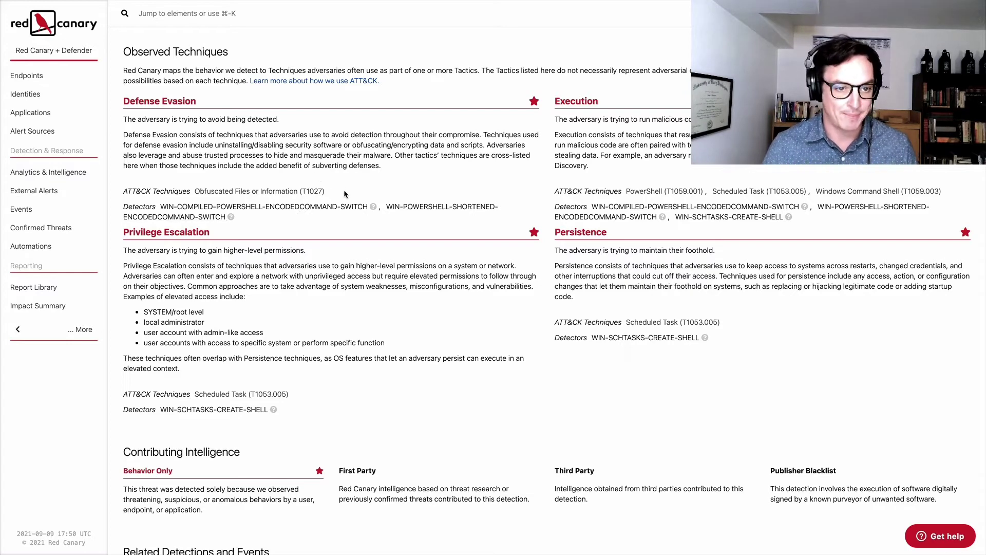
pyautogui.moveTo(344, 191); pyautogui.dragTo(194, 191)
pyautogui.click(419, 188)
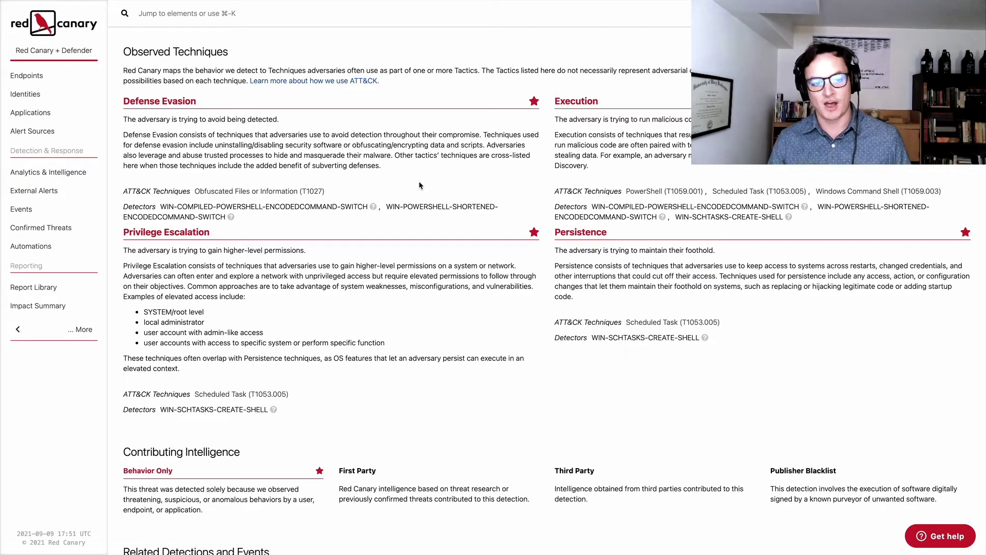
pyautogui.moveTo(326, 191); pyautogui.dragTo(192, 192)
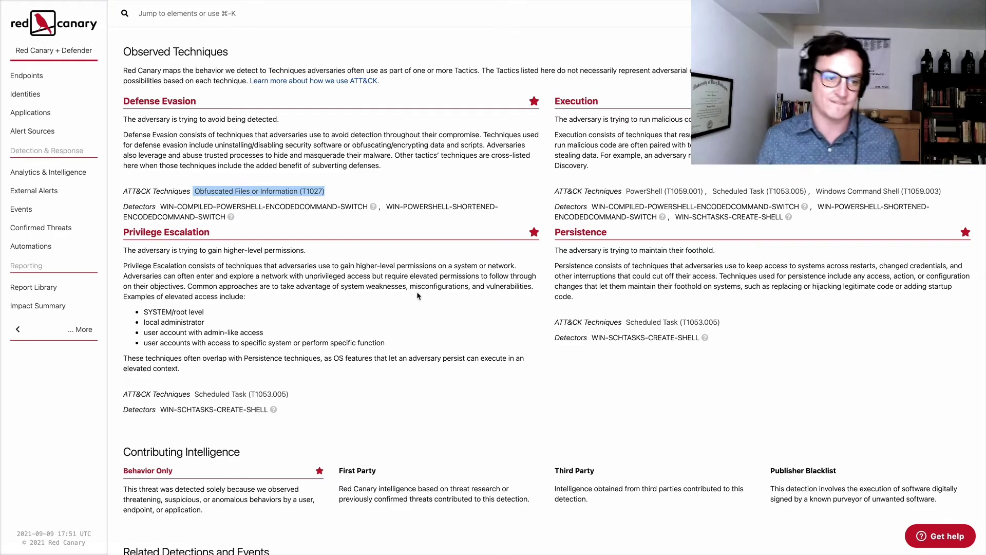
# Clear the T1027 technique highlight on the THREAT-14 detection page.
pyautogui.click(379, 249)
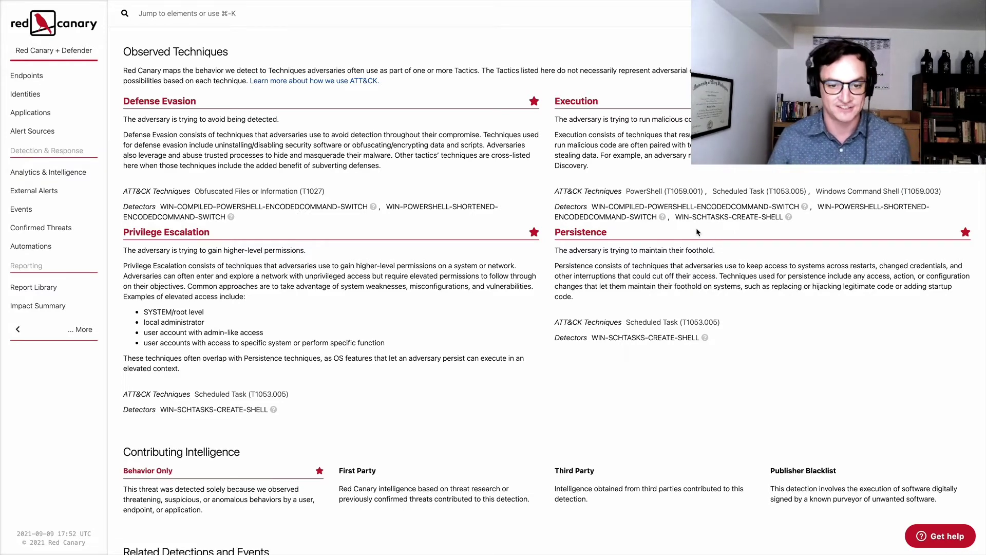
pyautogui.scroll(-2, 362, 434)
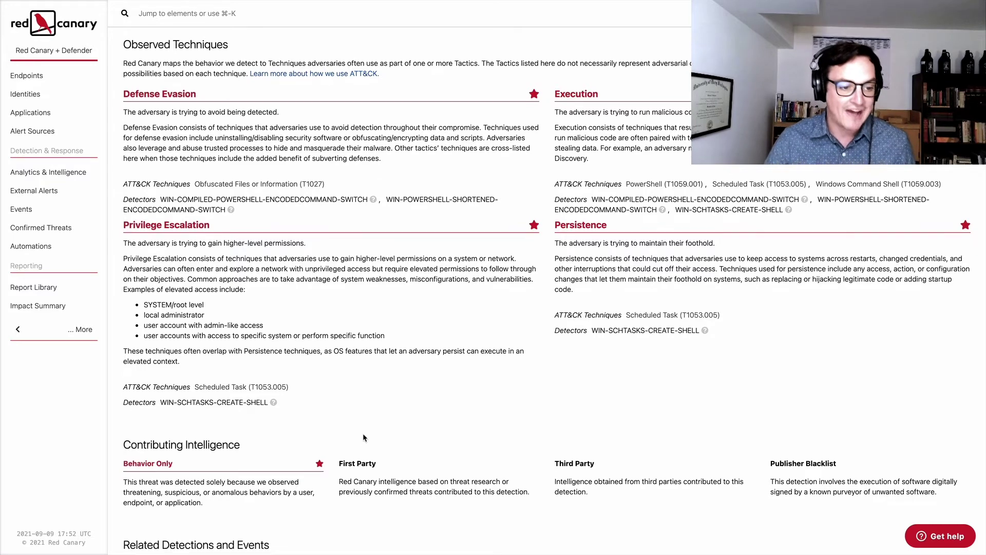
pyautogui.scroll(-5, 363, 436)
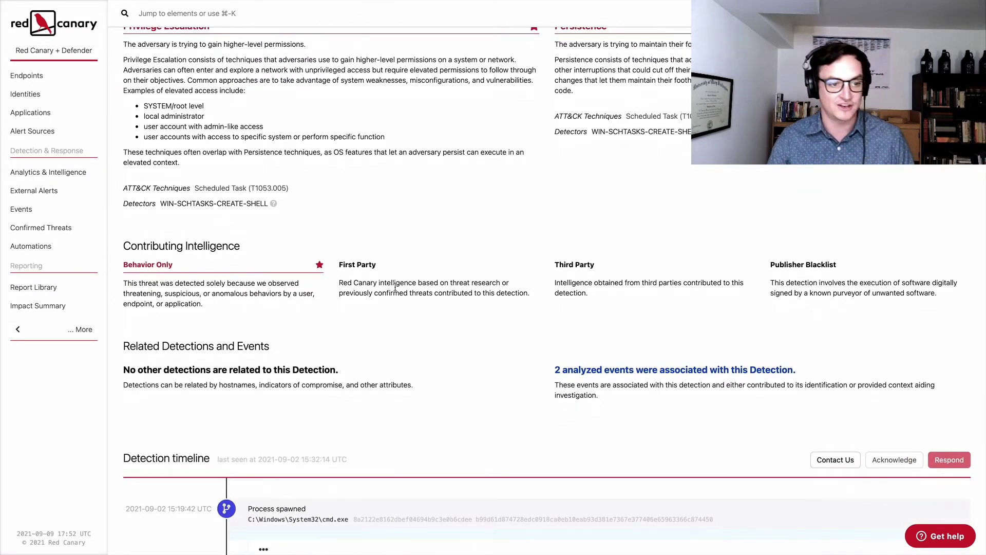
pyautogui.tripleClick(180, 266)
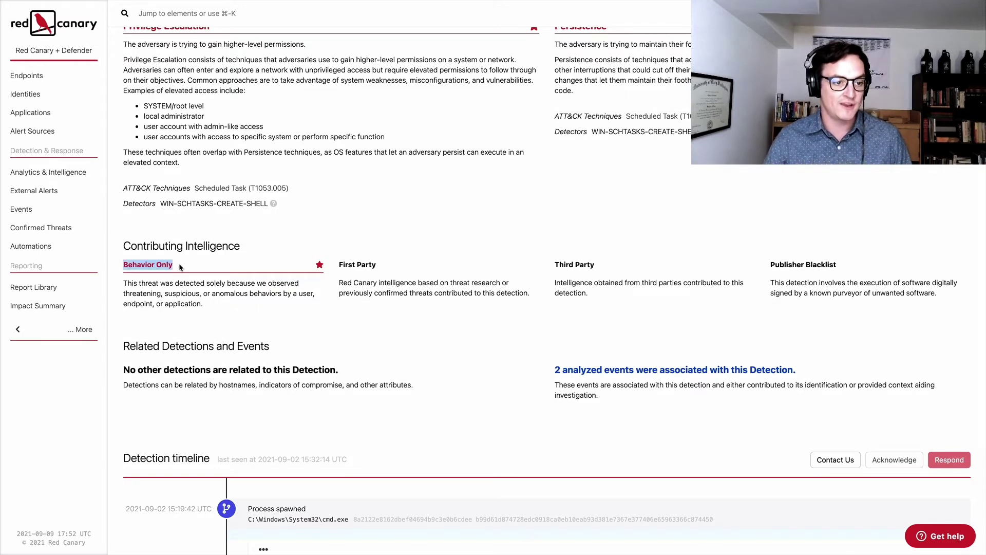
pyautogui.click(334, 329)
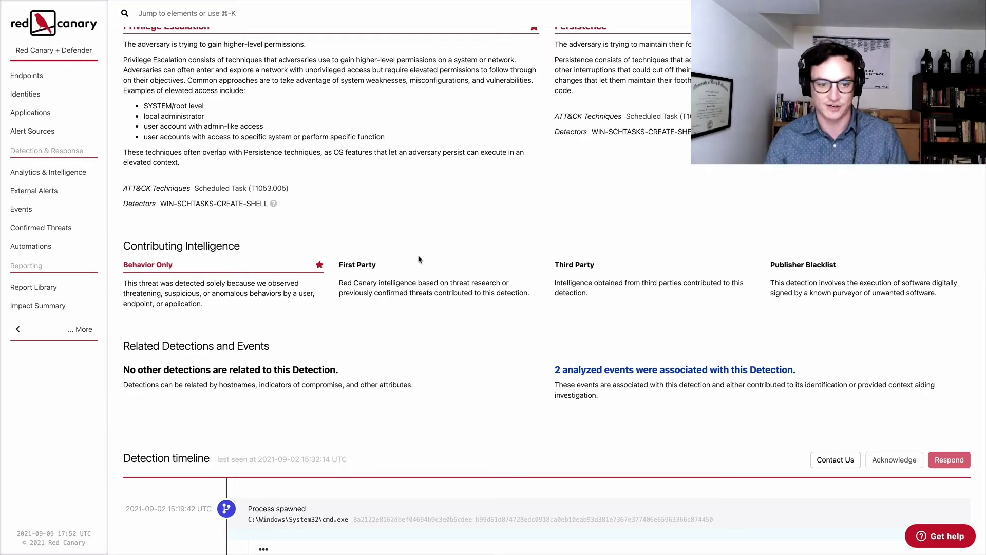
pyautogui.moveTo(379, 264); pyautogui.dragTo(336, 265)
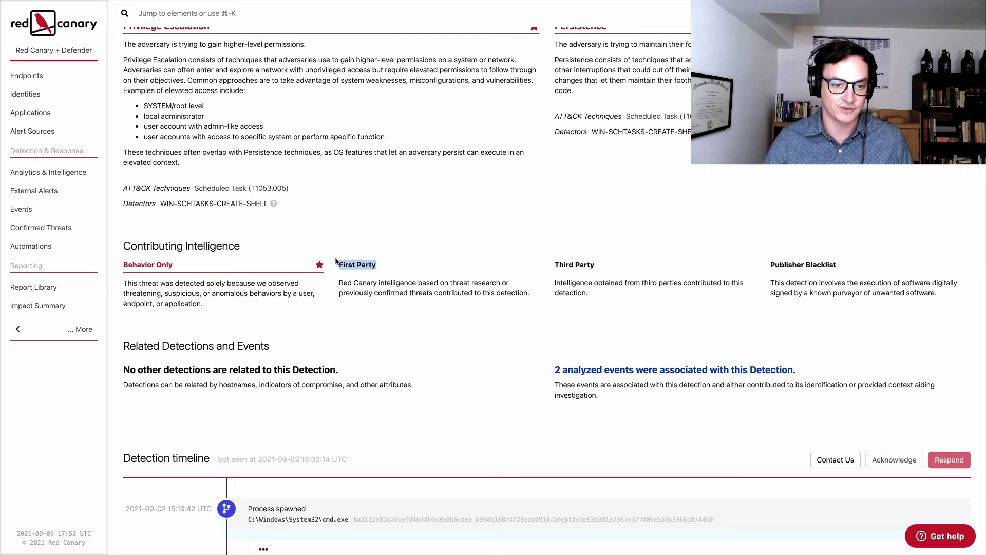
pyautogui.click(448, 208)
# Scroll down the Detection timeline and highlight the note calling the non-native PowerShell copy highly unusual.
pyautogui.scroll(-3, 406, 378)
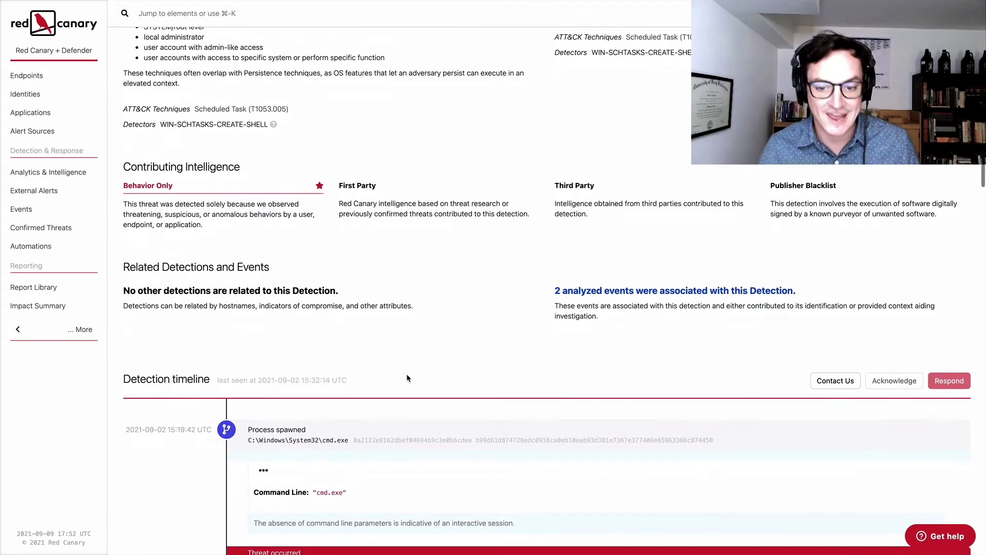
pyautogui.scroll(-3, 407, 378)
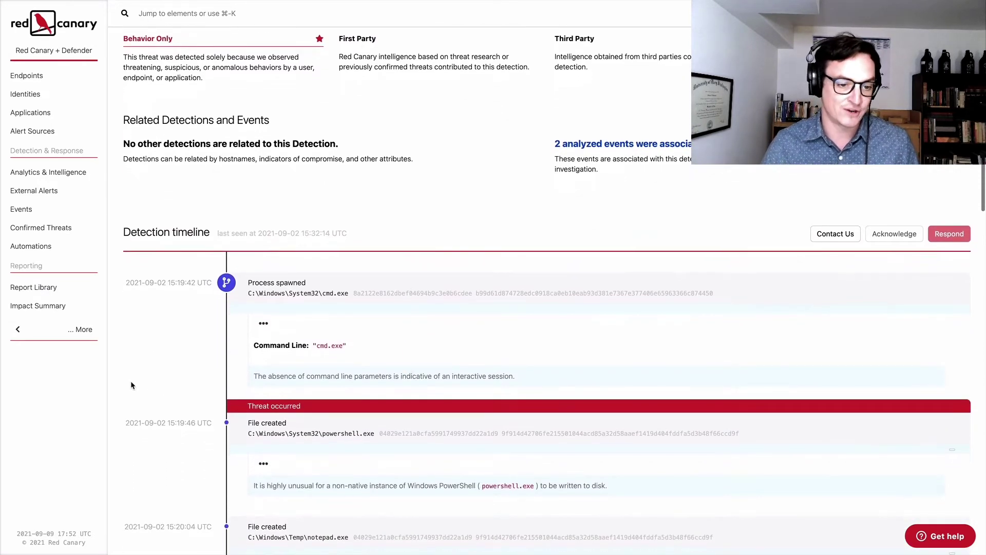
pyautogui.scroll(-2, 131, 382)
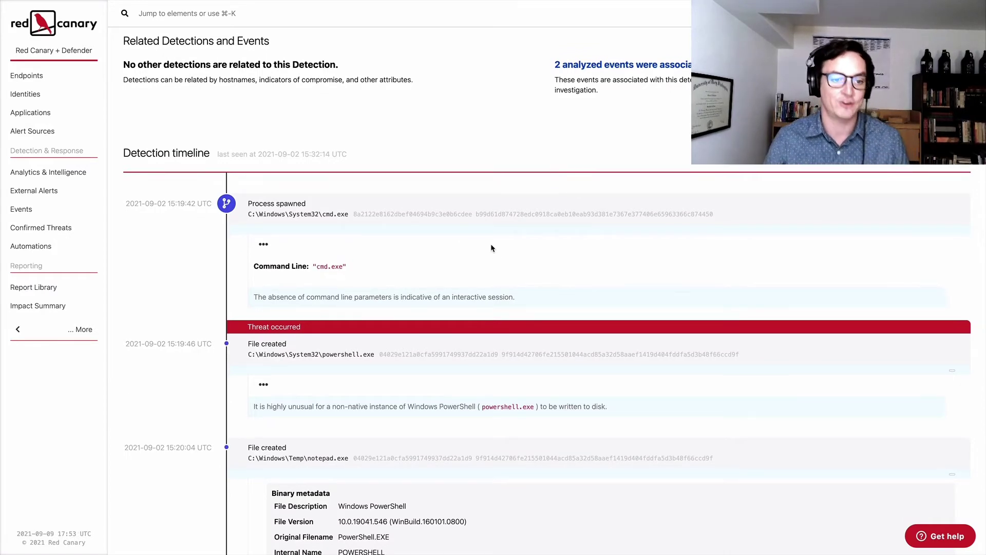
pyautogui.scroll(-3, 491, 244)
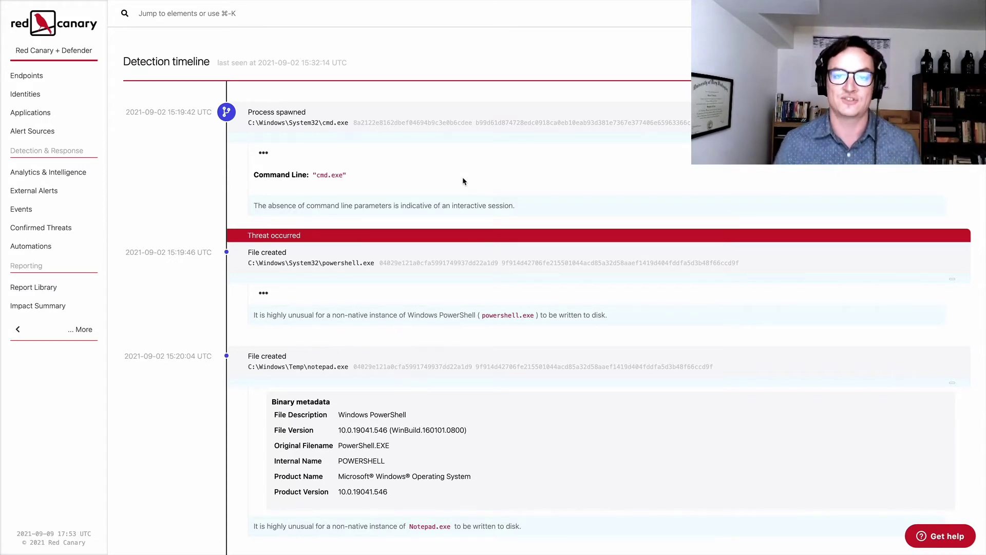
pyautogui.scroll(-1, 312, 249)
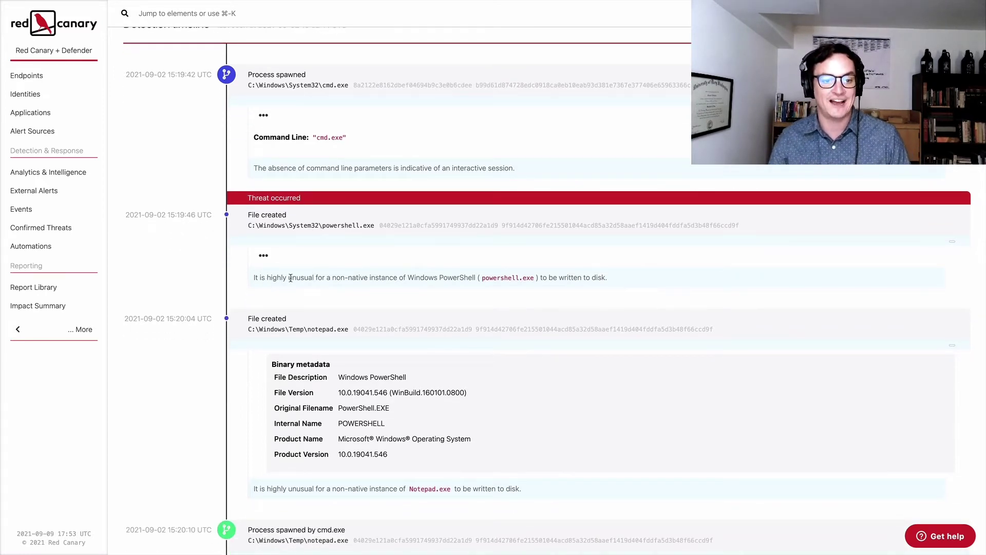
pyautogui.moveTo(267, 278); pyautogui.dragTo(473, 280)
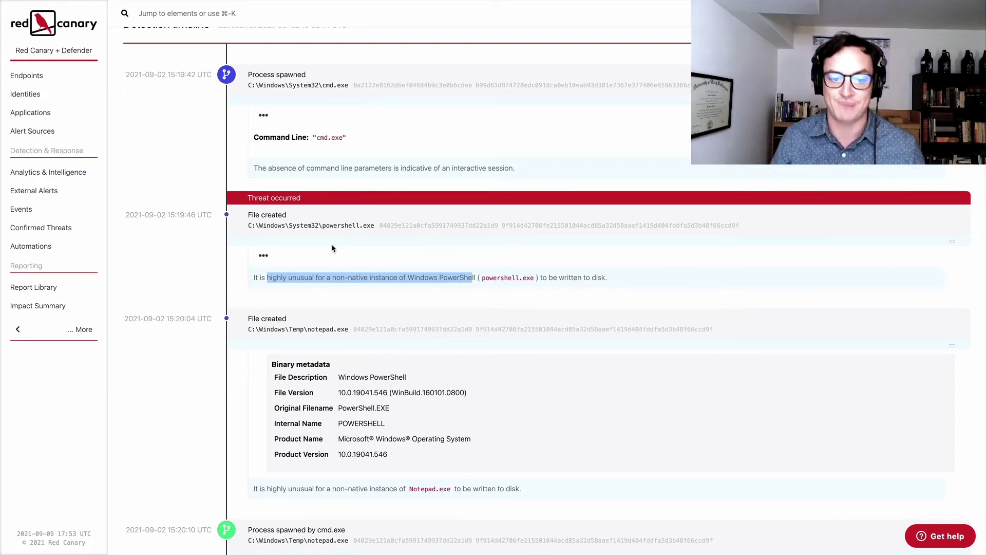
pyautogui.scroll(-2, 334, 277)
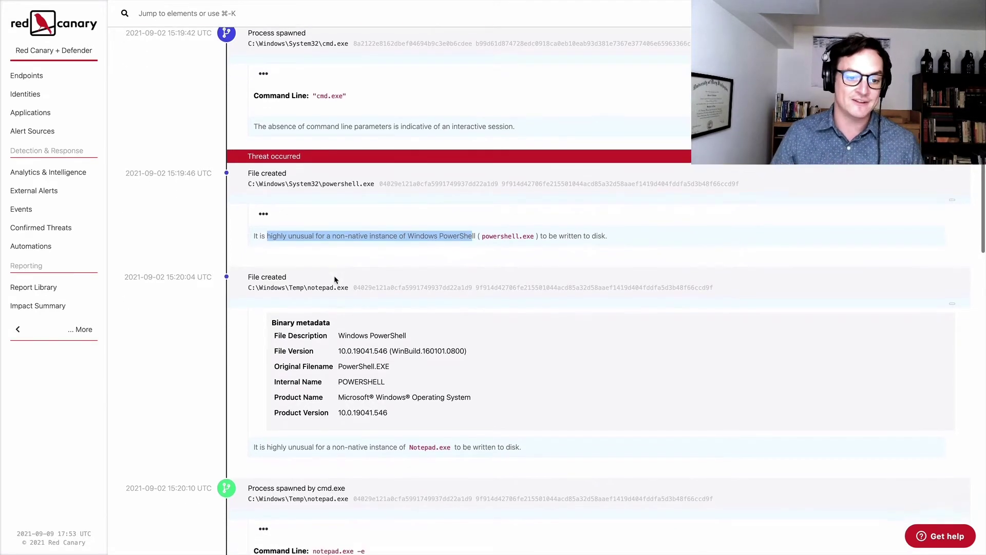
# Highlight the Temp\notepad.exe path and its Binary metadata: Windows PowerShell, PowerShell.EXE, POWERSHELL.
pyautogui.doubleClick(293, 282)
pyautogui.moveTo(311, 284); pyautogui.dragTo(330, 286)
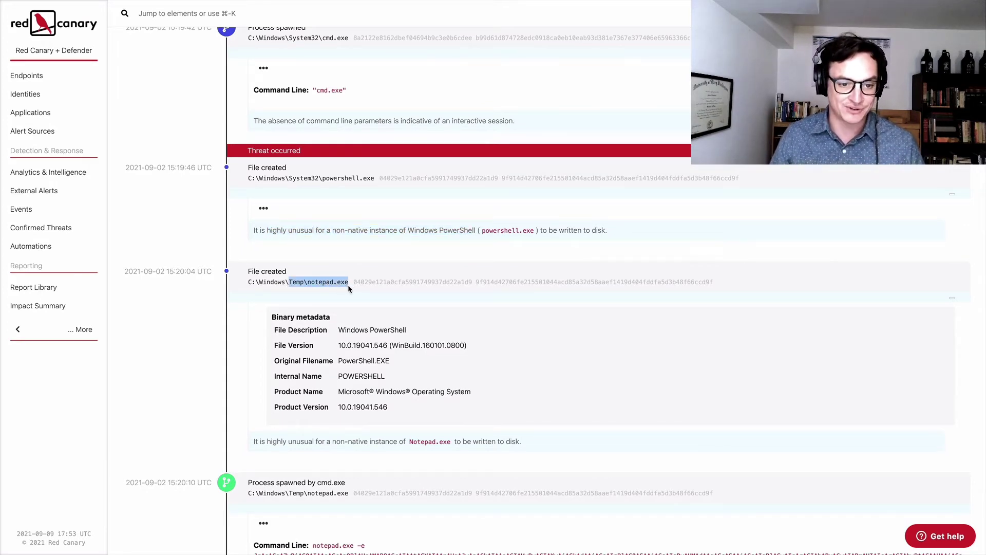
pyautogui.moveTo(272, 316); pyautogui.dragTo(349, 324)
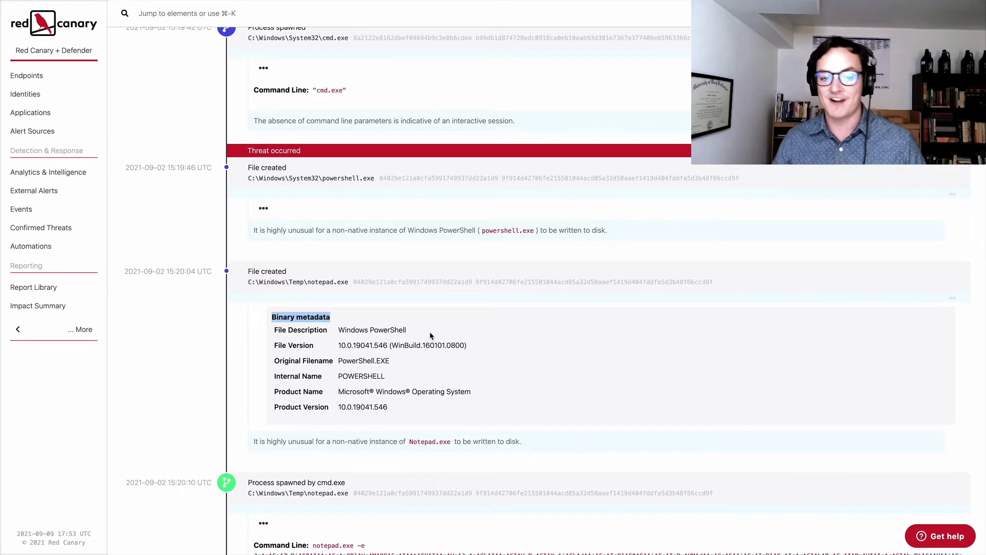
pyautogui.moveTo(423, 328); pyautogui.dragTo(330, 332)
pyautogui.moveTo(402, 362); pyautogui.dragTo(332, 363)
pyautogui.moveTo(401, 381); pyautogui.dragTo(333, 375)
# Highlight the product name and version, then the 'non-native instance' words in the Notepad.exe note.
pyautogui.click(459, 388)
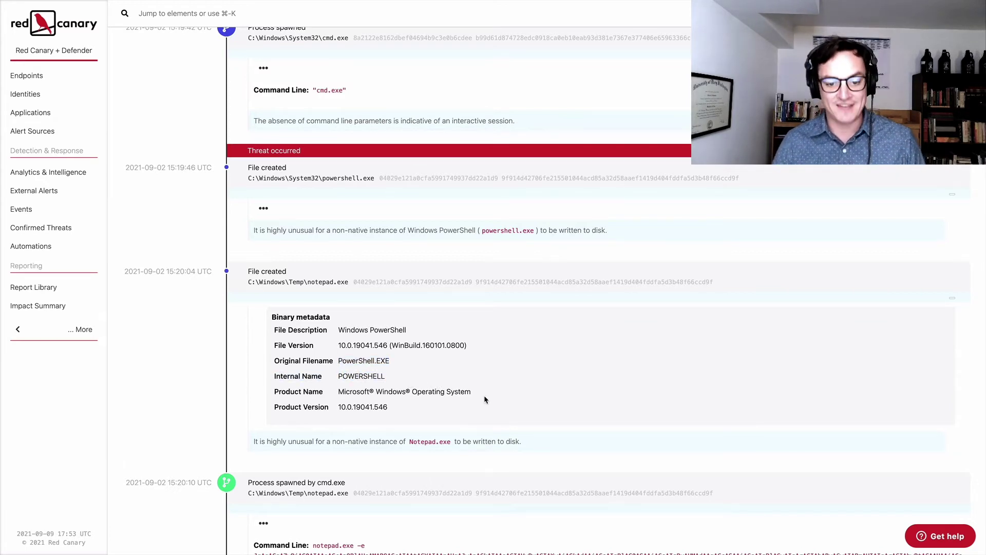
pyautogui.moveTo(481, 395); pyautogui.dragTo(337, 395)
pyautogui.click(500, 399)
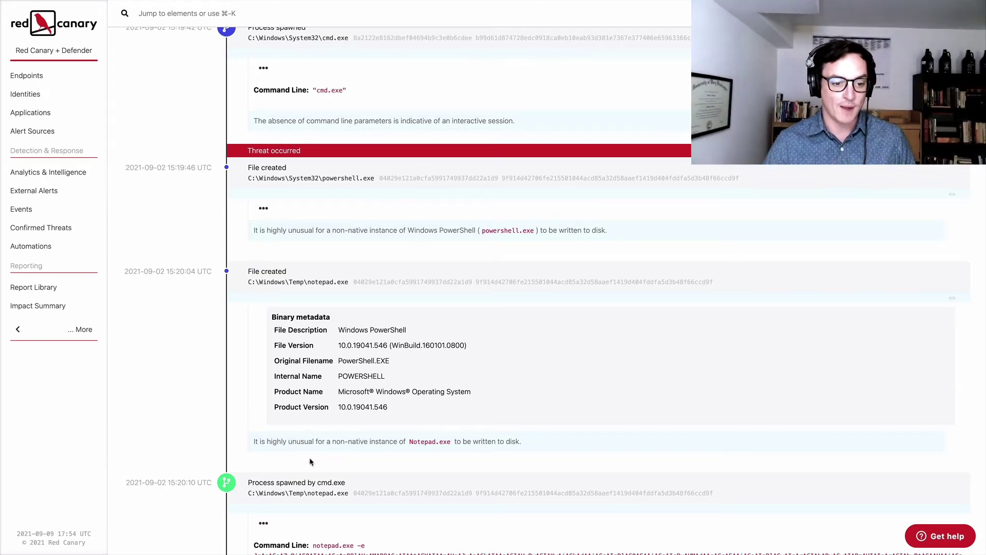
pyautogui.scroll(-1, 274, 452)
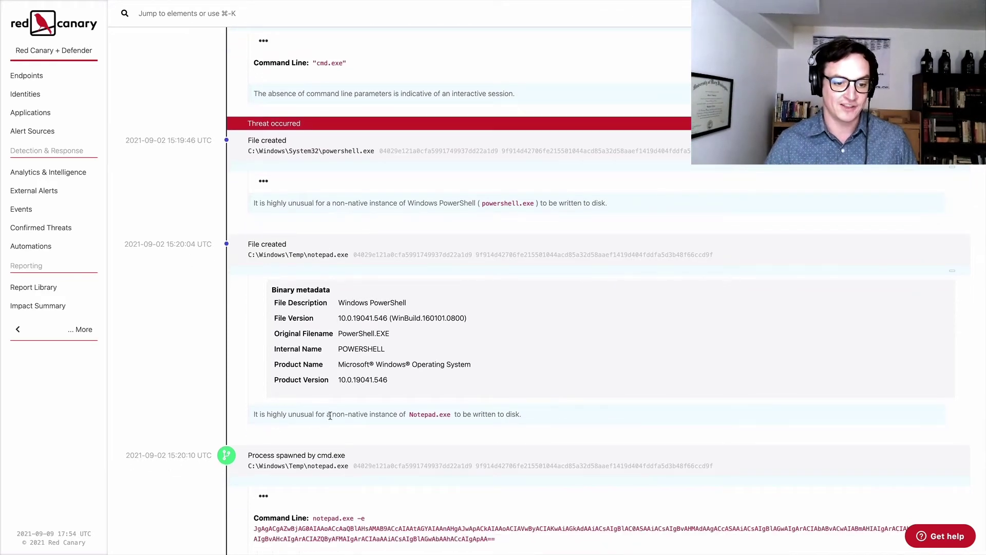
pyautogui.moveTo(330, 414); pyautogui.dragTo(394, 415)
pyautogui.scroll(-2, 534, 333)
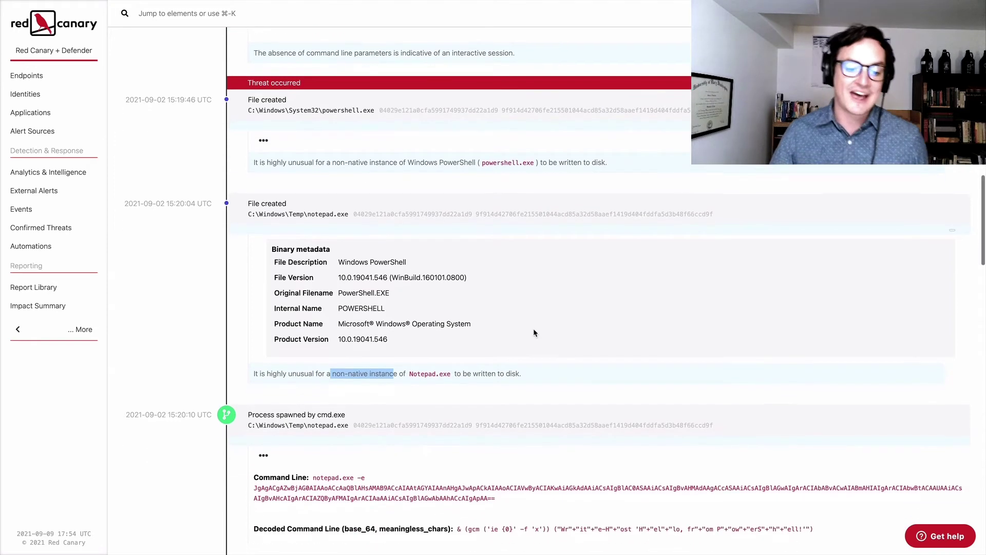
pyautogui.scroll(-3, 502, 412)
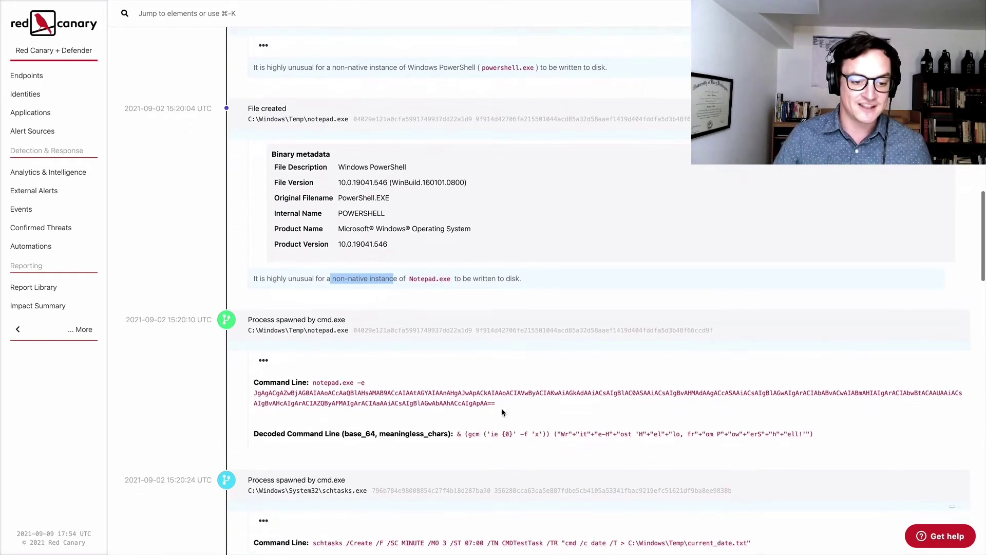
pyautogui.moveTo(504, 381); pyautogui.dragTo(368, 355)
pyautogui.click(329, 353)
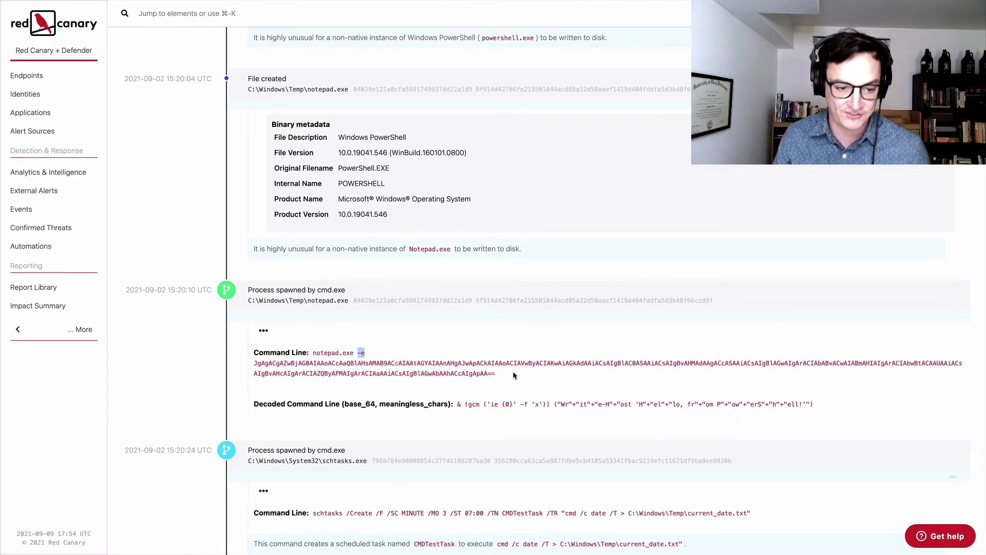
pyautogui.moveTo(513, 371); pyautogui.dragTo(252, 368)
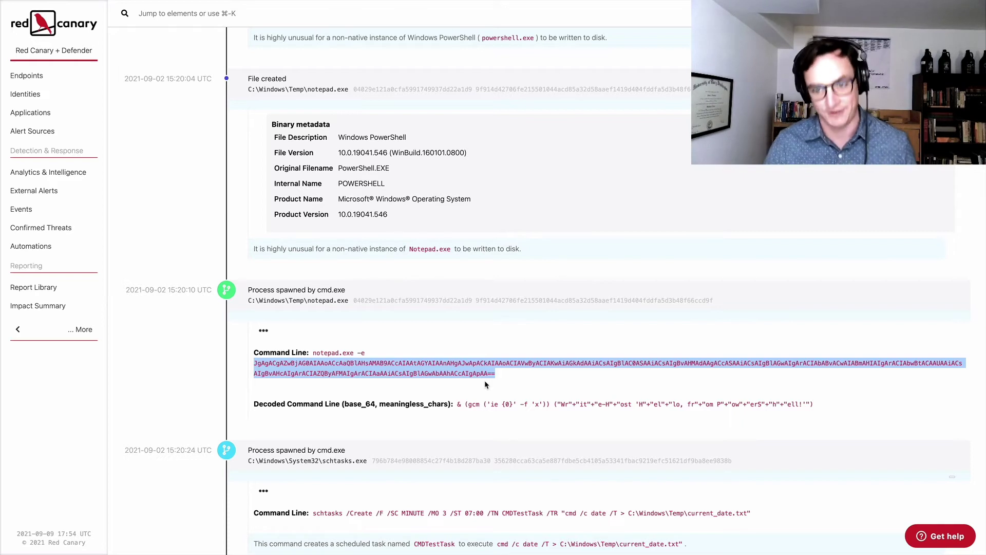
pyautogui.click(558, 388)
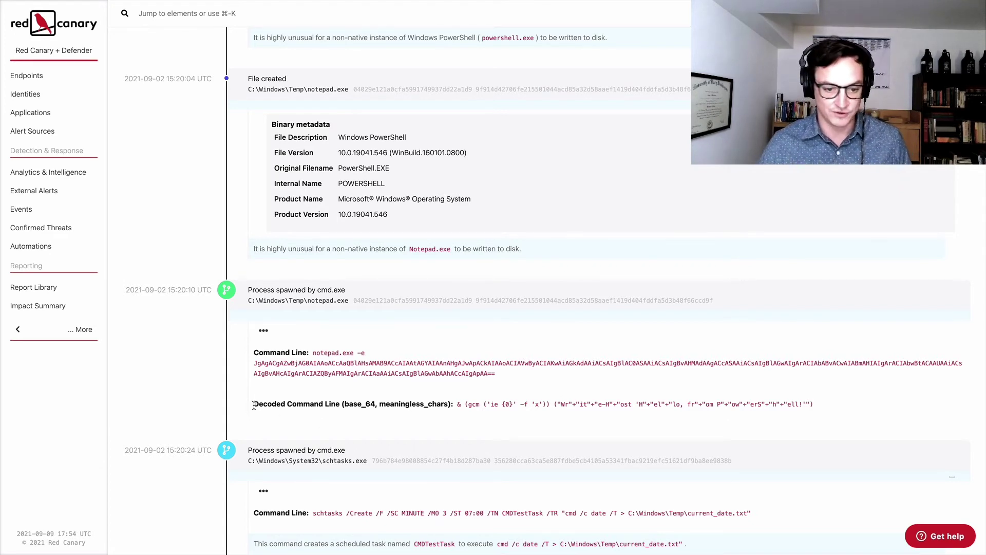
# Highlight the Decoded Command Line in parts, then scroll to Threat Detected at 15:31:47 UTC.
pyautogui.moveTo(254, 405); pyautogui.dragTo(454, 406)
pyautogui.click(556, 421)
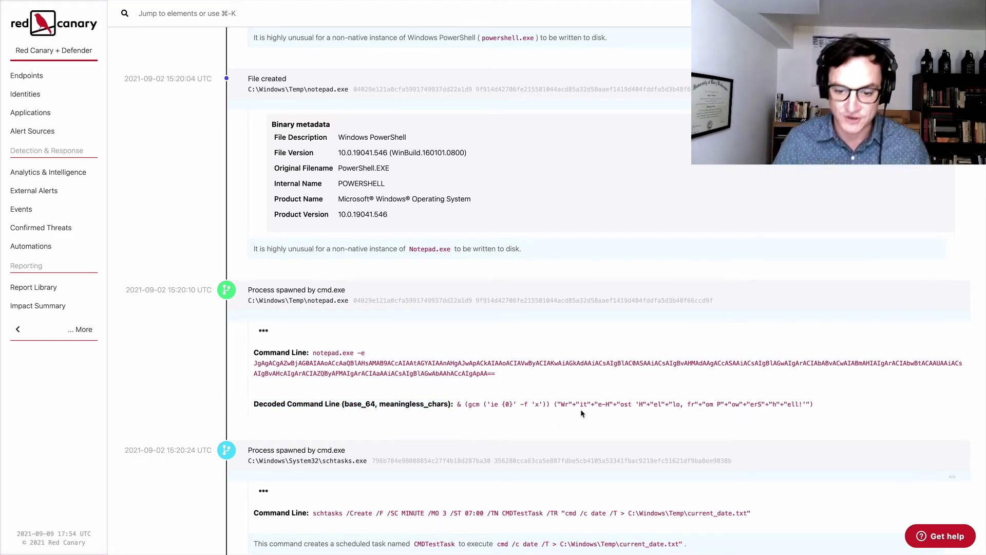
pyautogui.moveTo(557, 404); pyautogui.dragTo(628, 404)
pyautogui.click(639, 414)
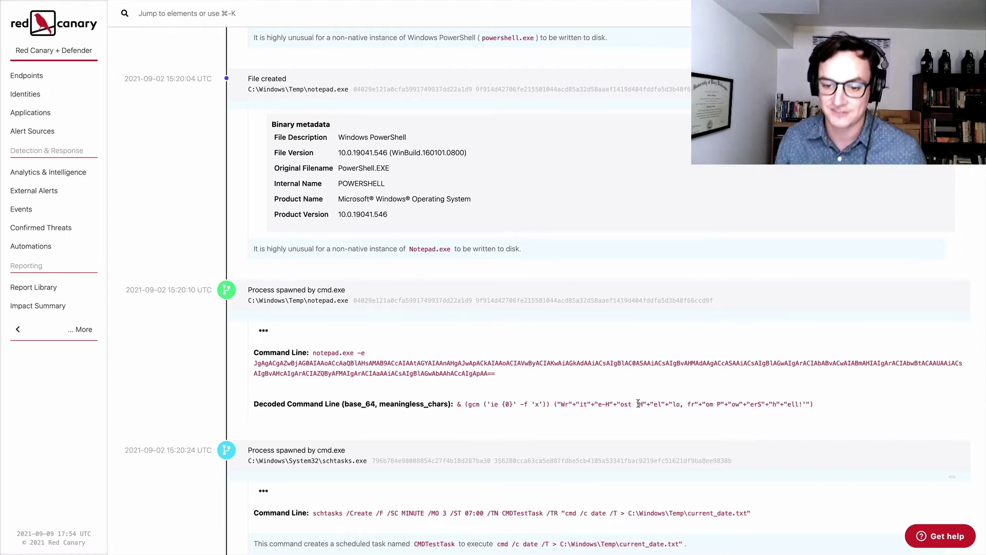
pyautogui.moveTo(639, 403); pyautogui.dragTo(802, 404)
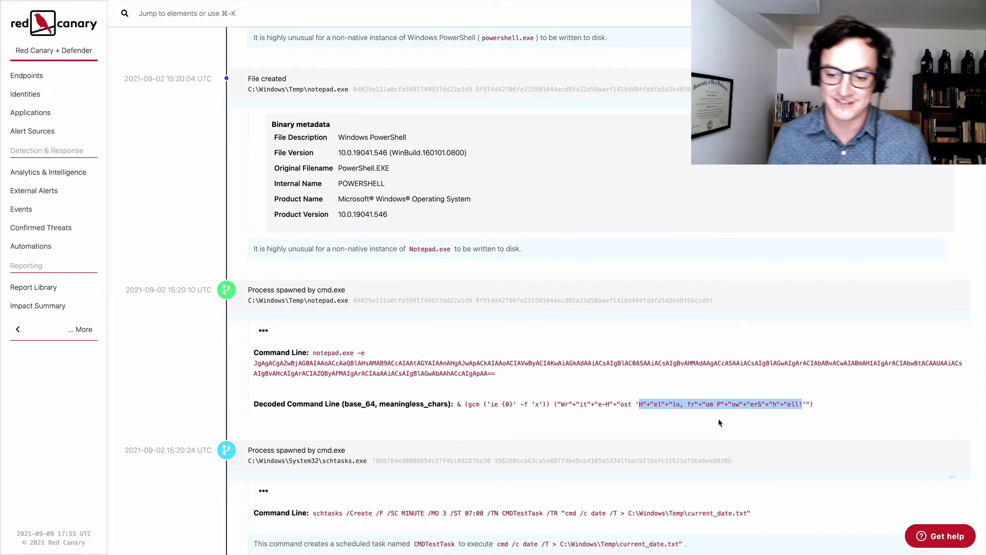
pyautogui.click(718, 419)
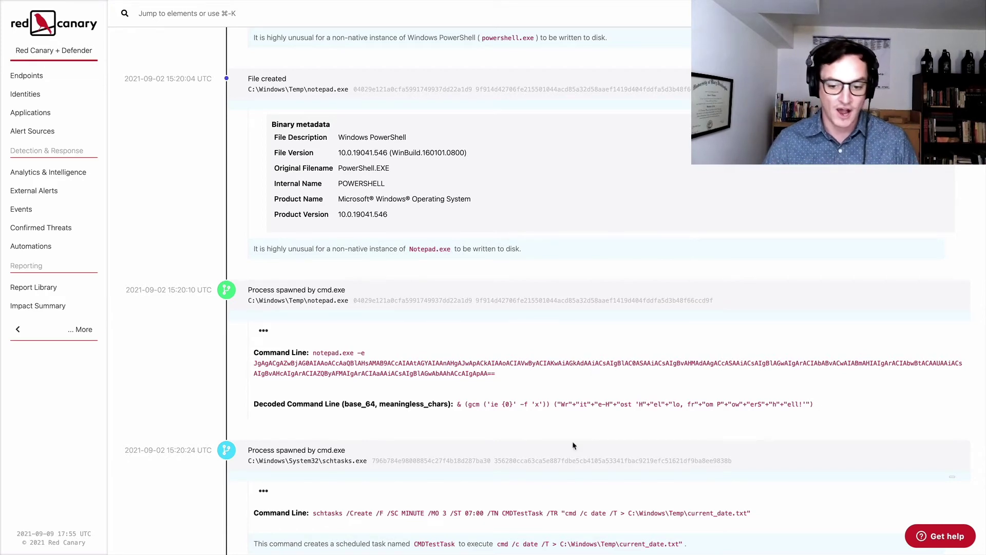
pyautogui.scroll(-2, 580, 462)
pyautogui.scroll(-2, 583, 466)
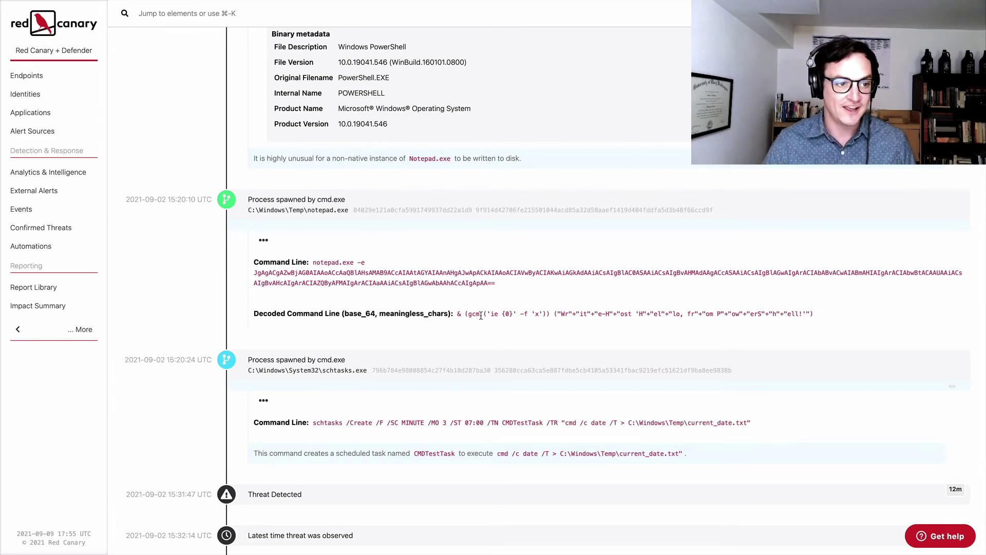
# Scroll back up to the THREAT-14 header with the affected endpoint and observed techniques.
pyautogui.scroll(20, 481, 315)
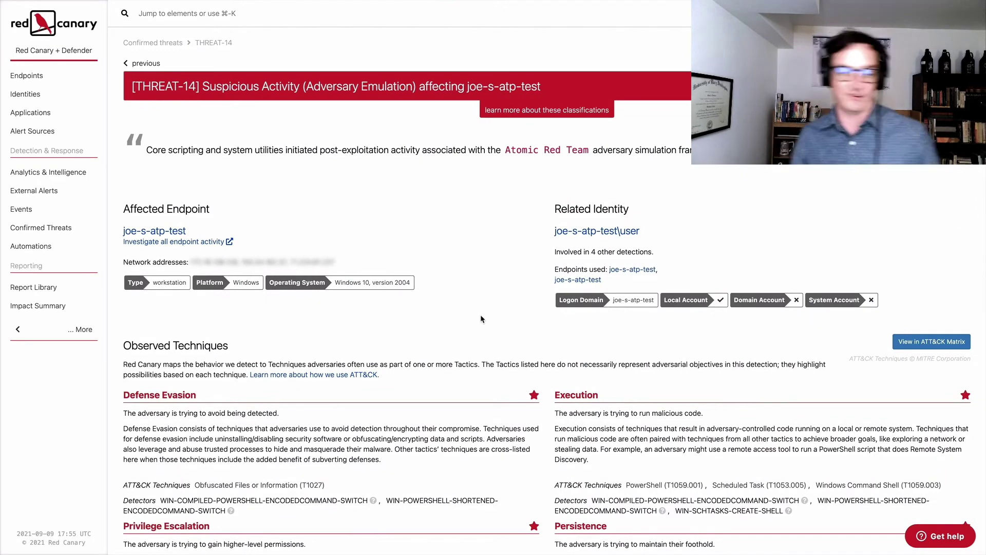